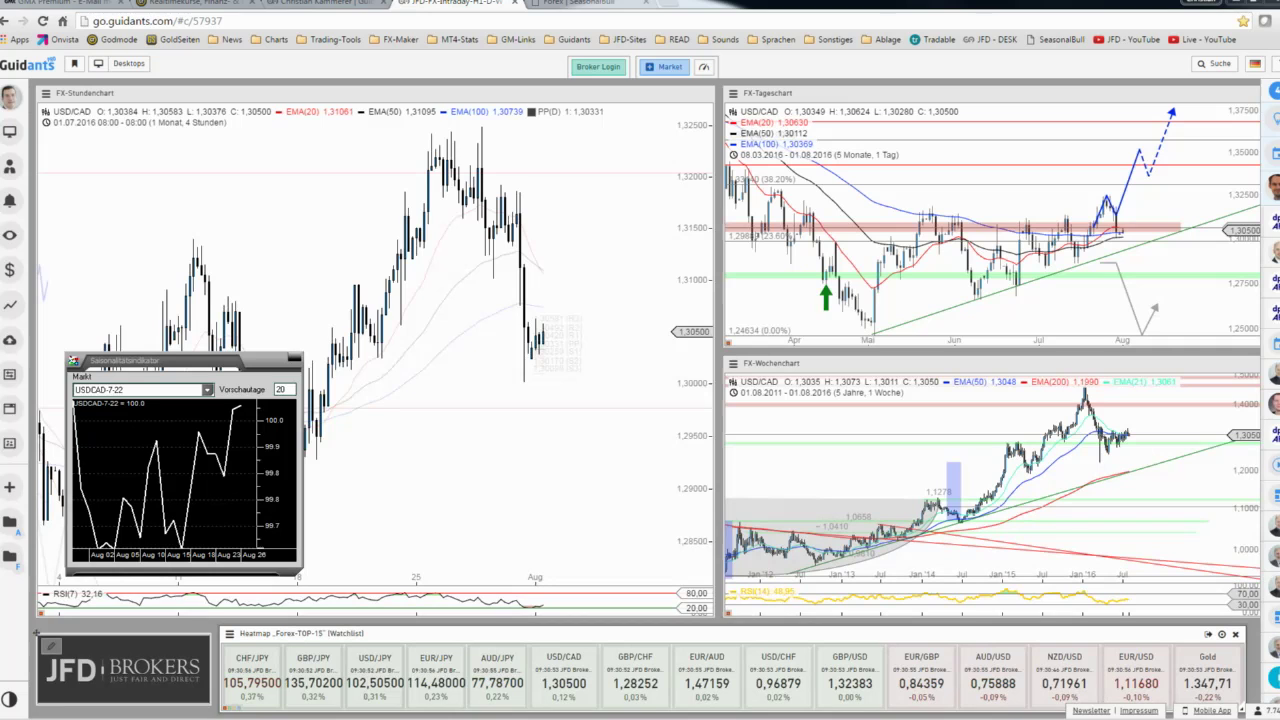
Drag the seasonality popup off the hourly USD/CAD chart so all three charts are visible.
left_click_drag(229, 634, 230, 652)
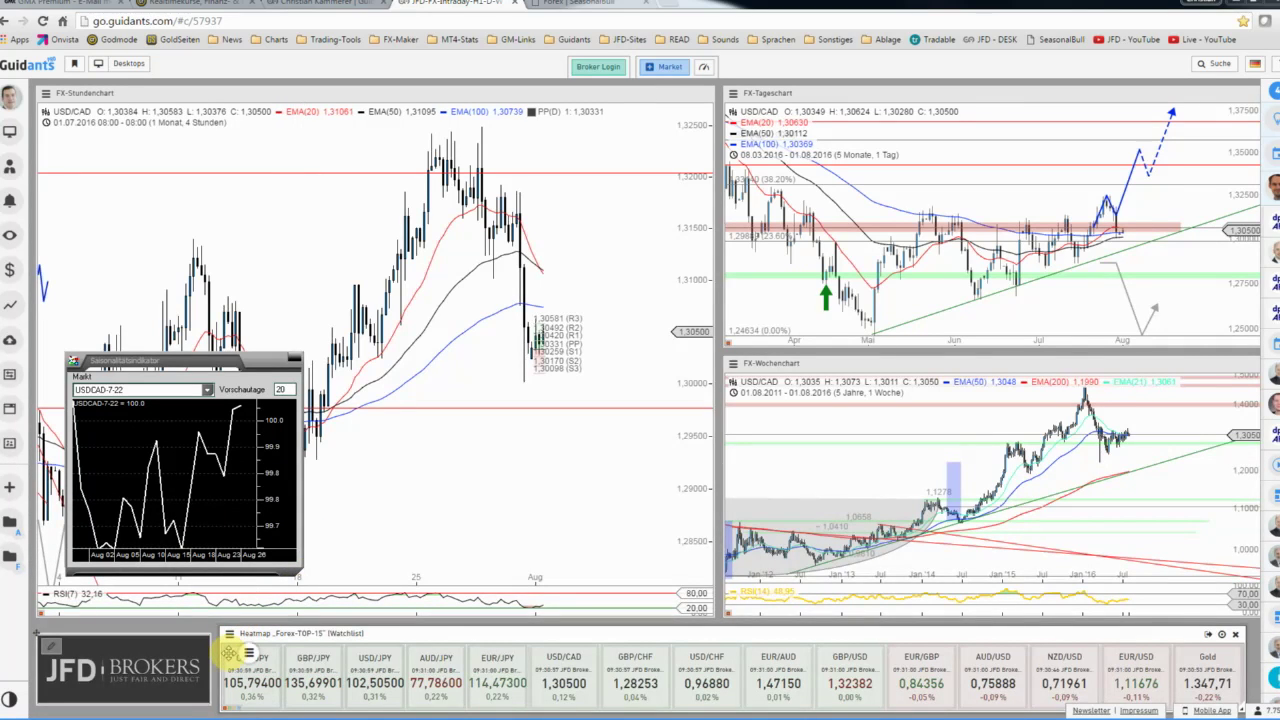
left_click_drag(229, 652, 461, 627)
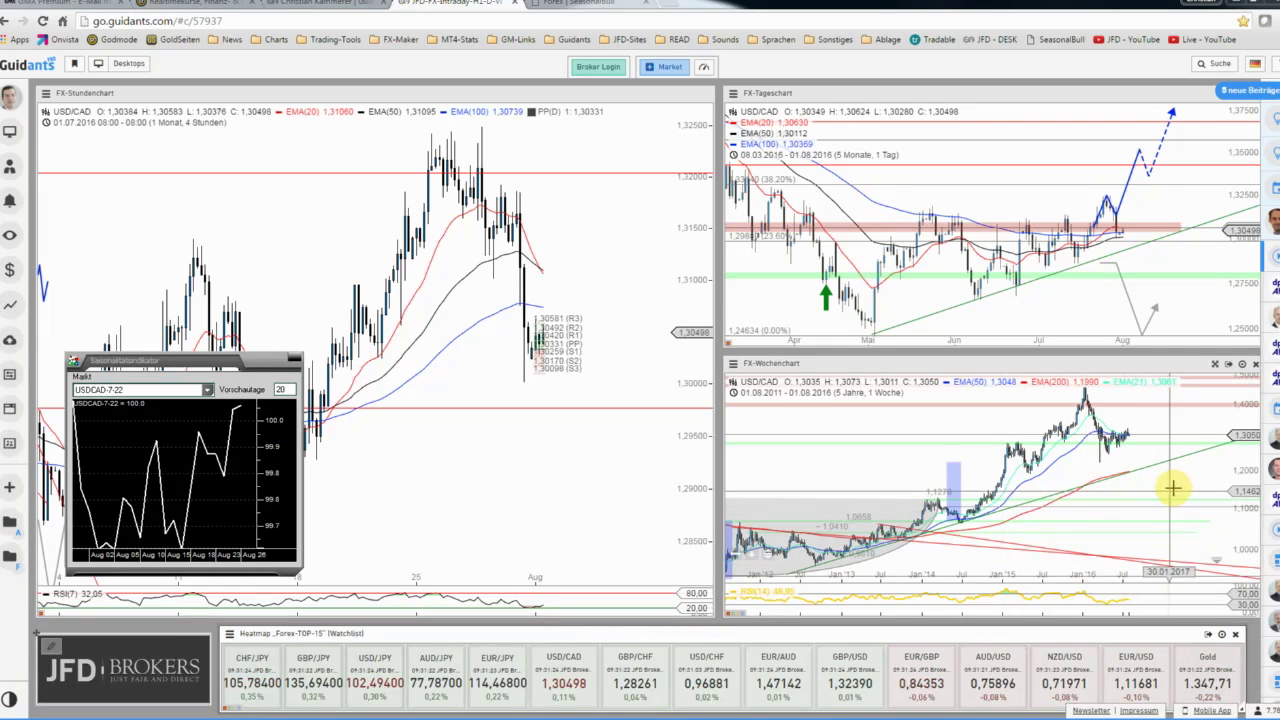
Show the weekly USD/CAD chart full screen, zoomed out back to 2008.
left_click(1214, 366)
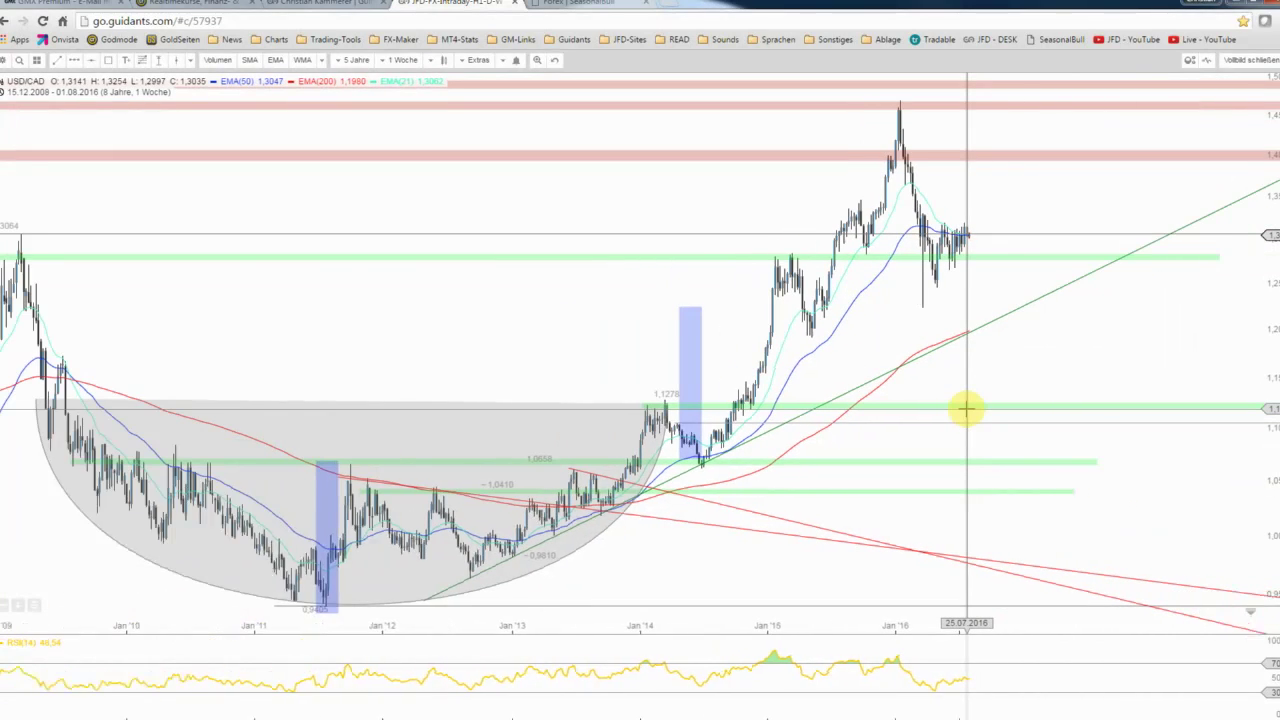
scroll(965, 408, "down", 1)
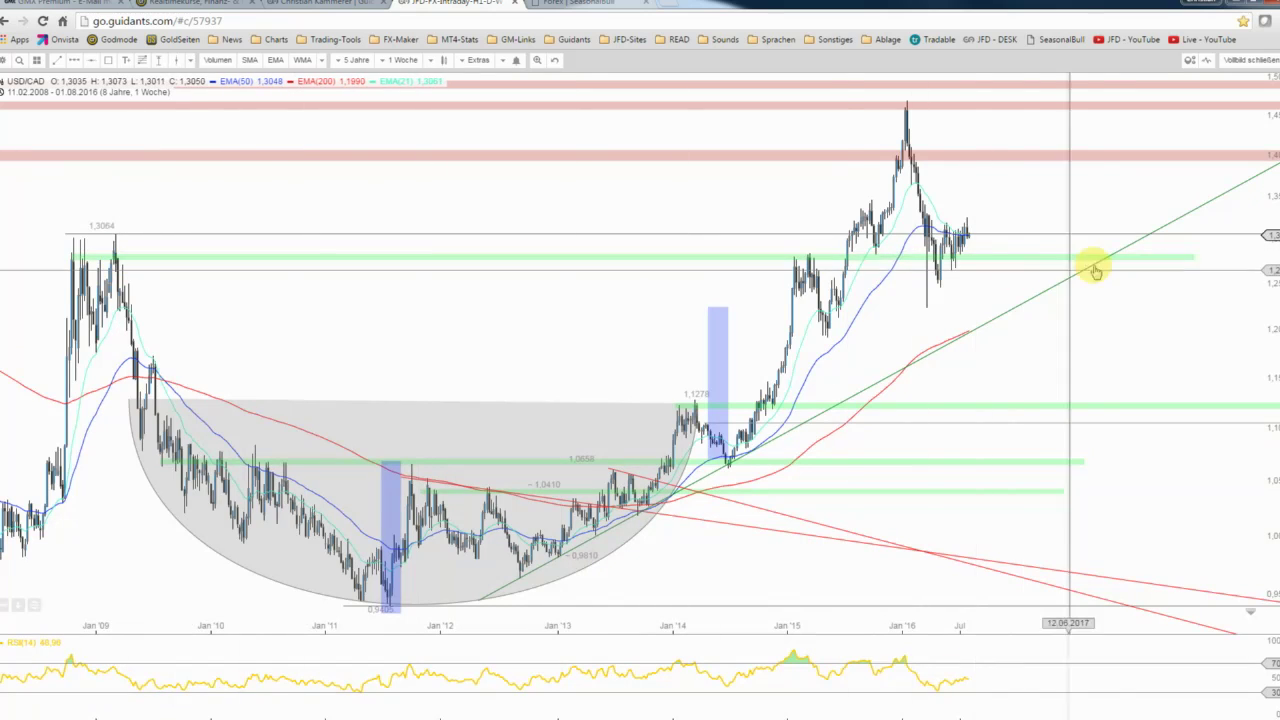
Stretch the green support zone near 1.2766 to the weekly chart's right edge.
left_click(1176, 262)
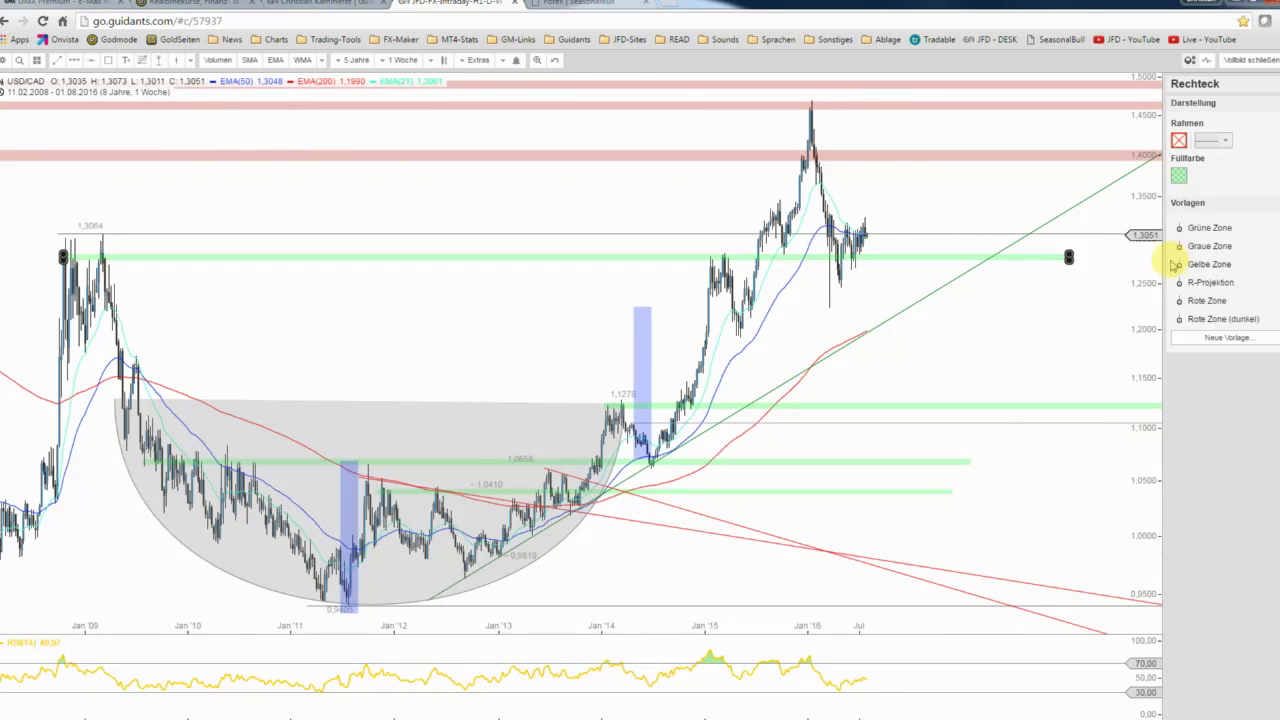
left_click_drag(1069, 264, 1124, 263)
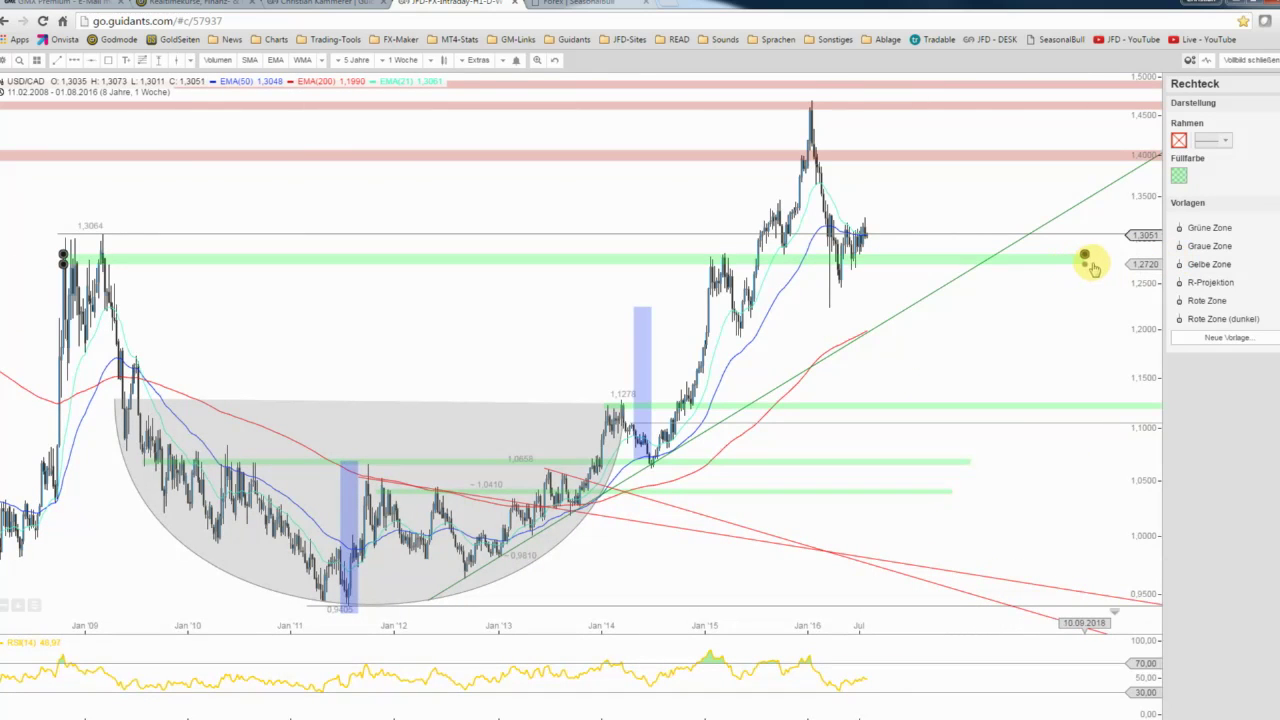
left_click_drag(1120, 260, 1152, 257)
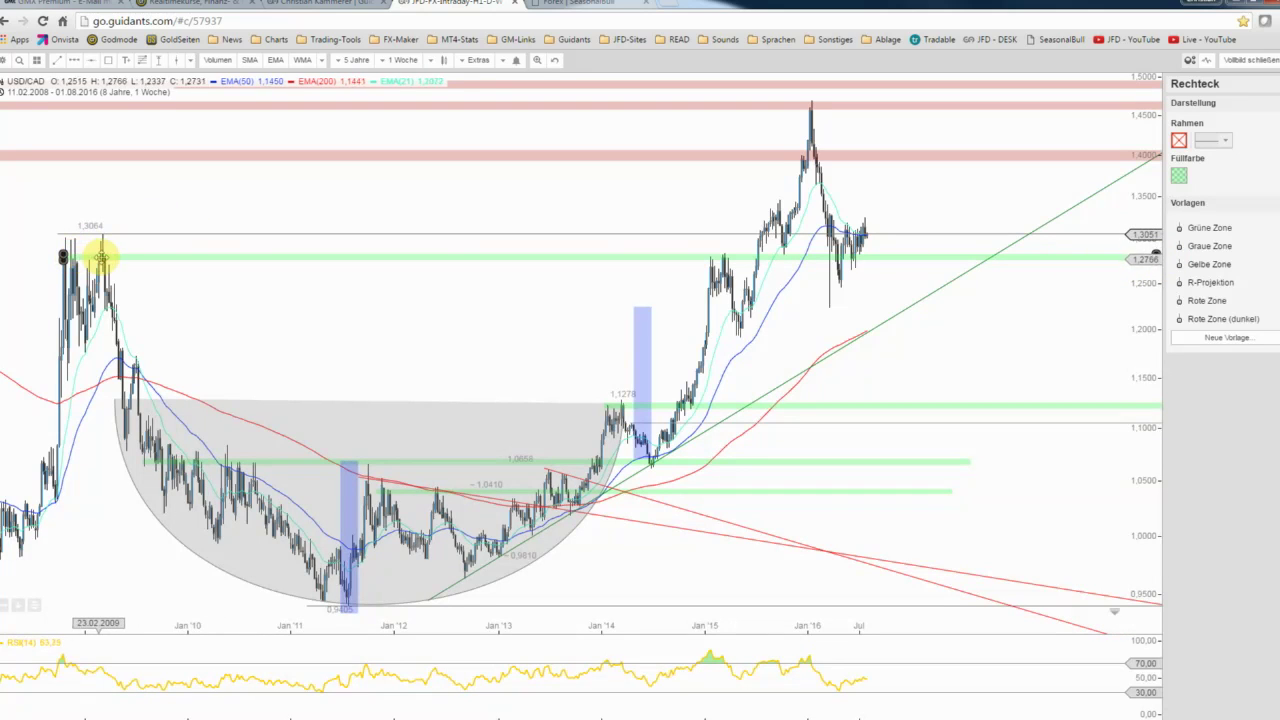
left_click(757, 270)
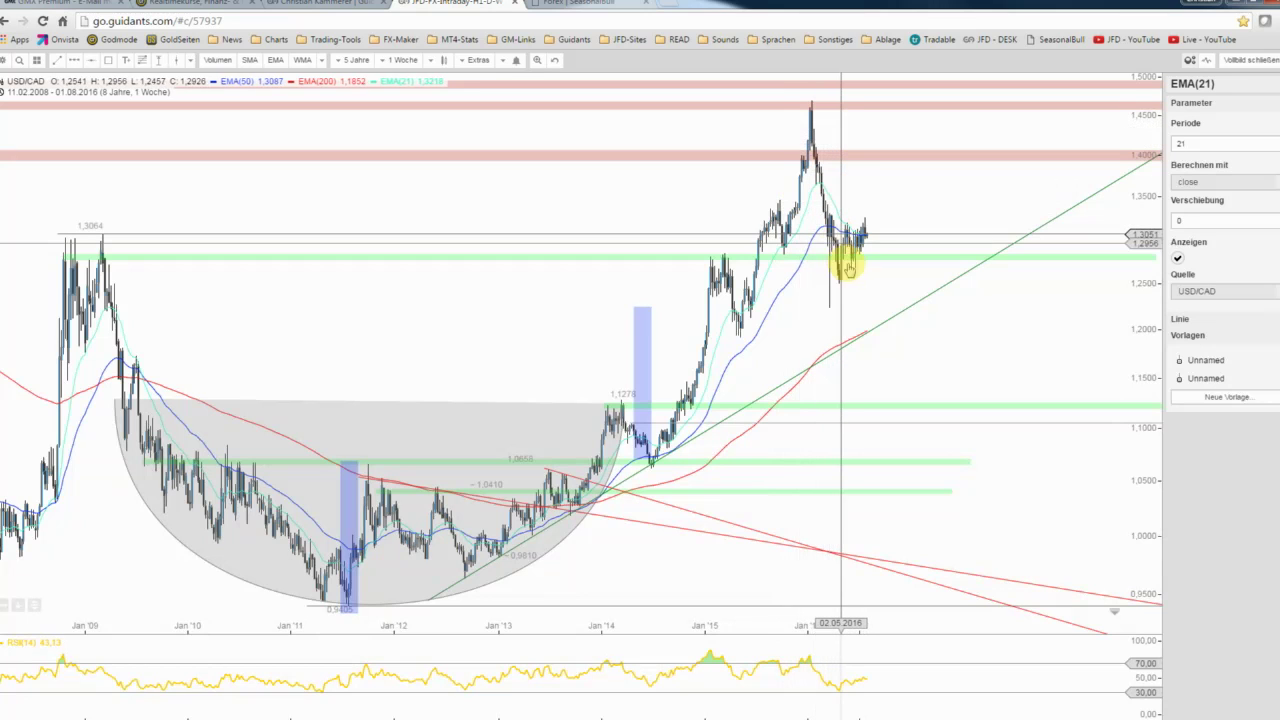
Pan and zoom the weekly chart to show only mid-2014 to August 2016.
left_click_drag(845, 262, 866, 265)
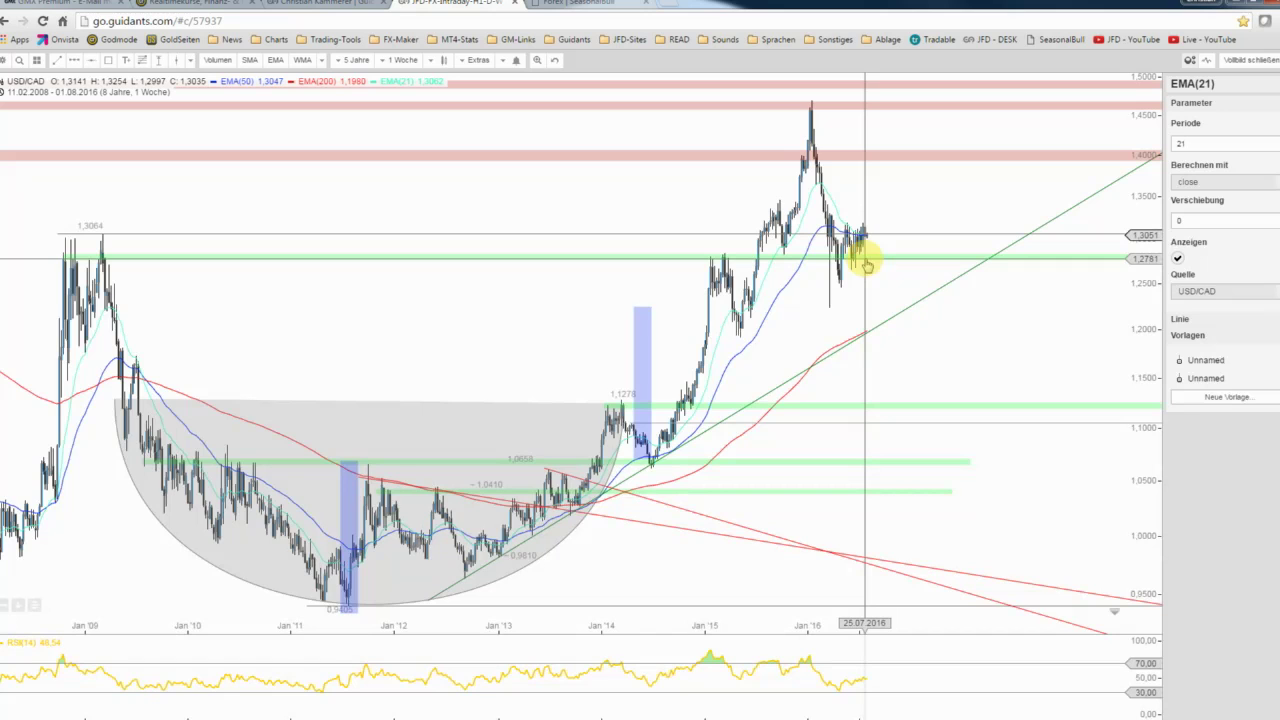
scroll(865, 263, "up", 2)
scroll(860, 265, "up", 2)
left_click_drag(846, 275, 864, 272)
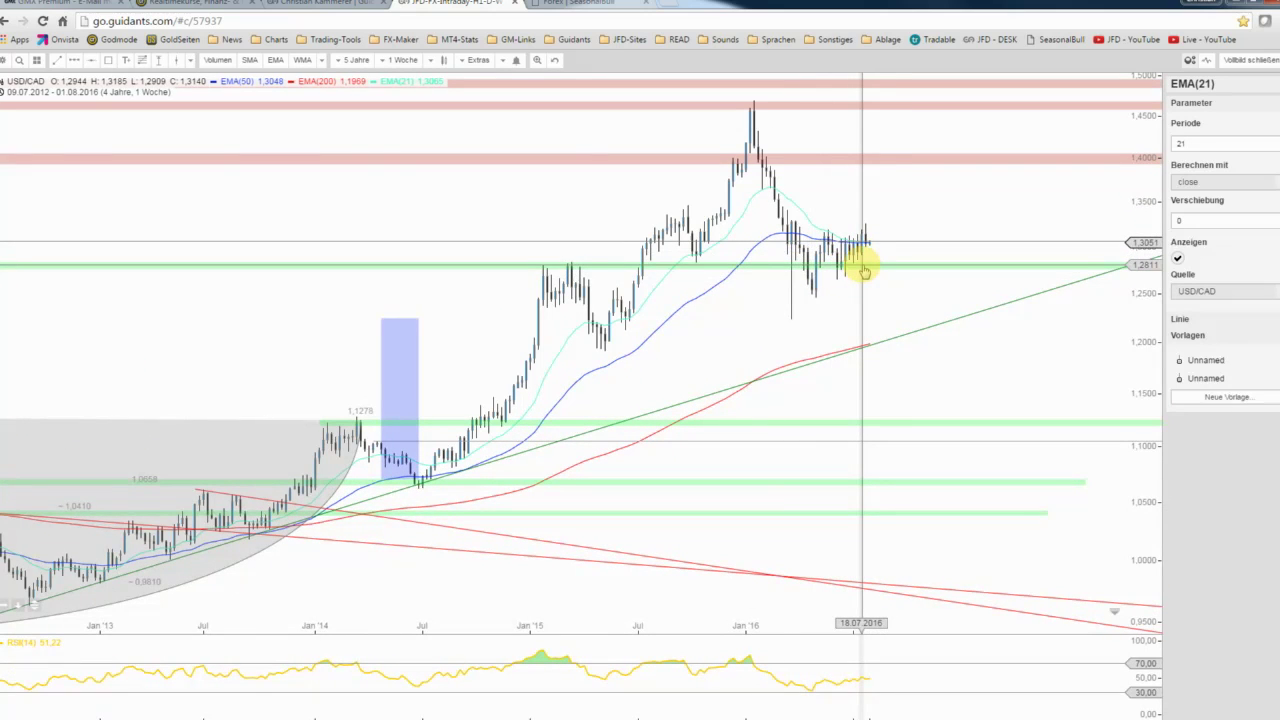
scroll(863, 272, "down", 2)
scroll(863, 272, "down", 1)
scroll(863, 272, "up", 1)
scroll(863, 272, "up", 1)
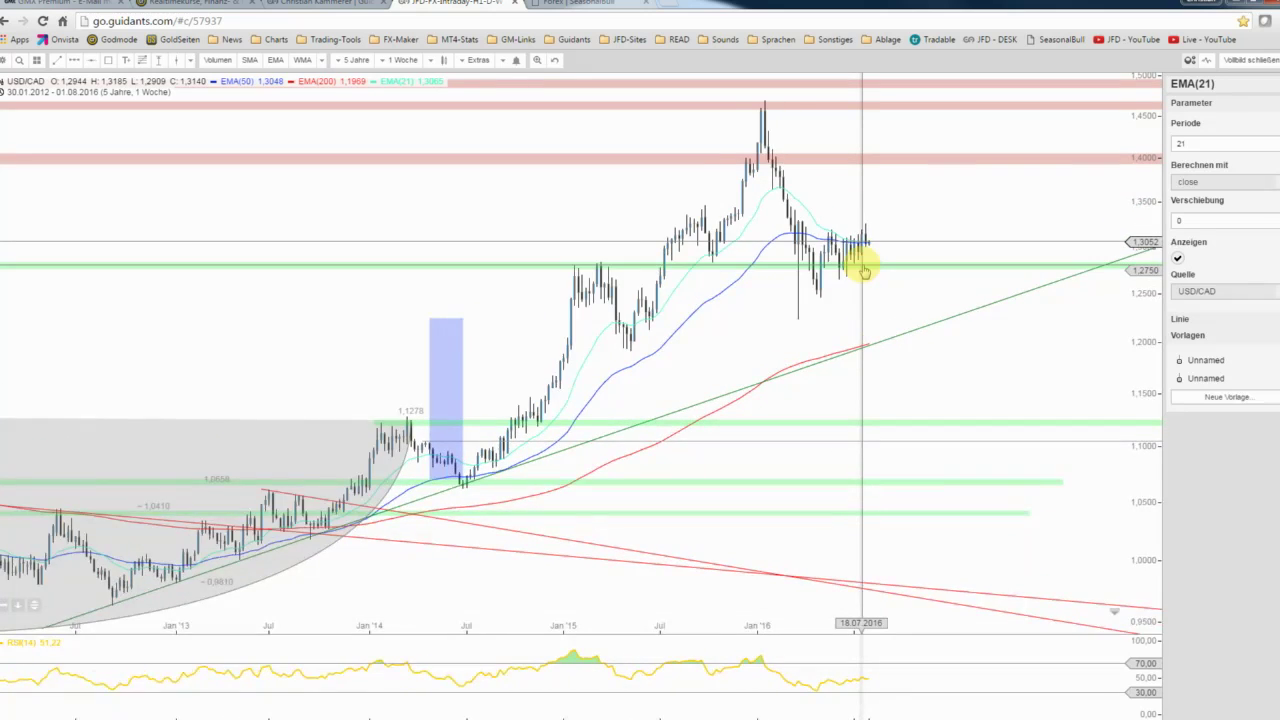
scroll(863, 270, "up", 1)
scroll(862, 268, "up", 1)
left_click_drag(950, 308, 962, 312)
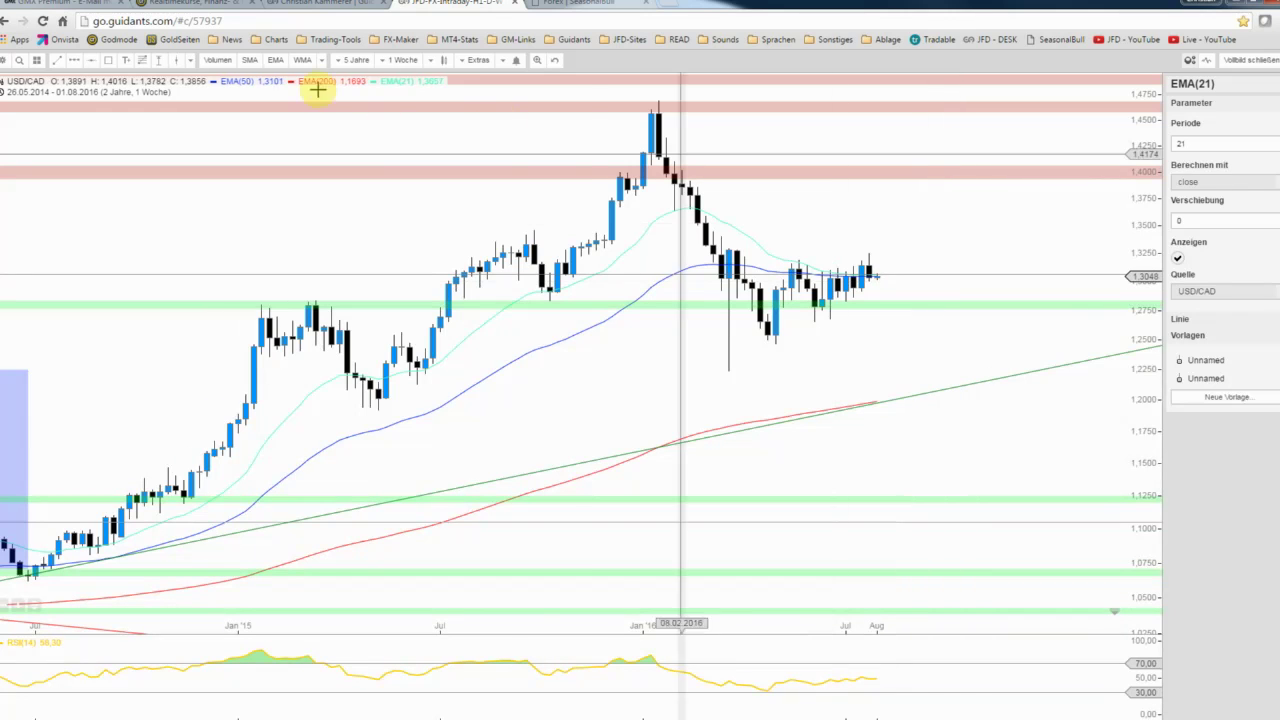
Draw a rising trendline from the 2016 low and style it Rote Linie.
left_click(57, 60)
left_click(775, 343)
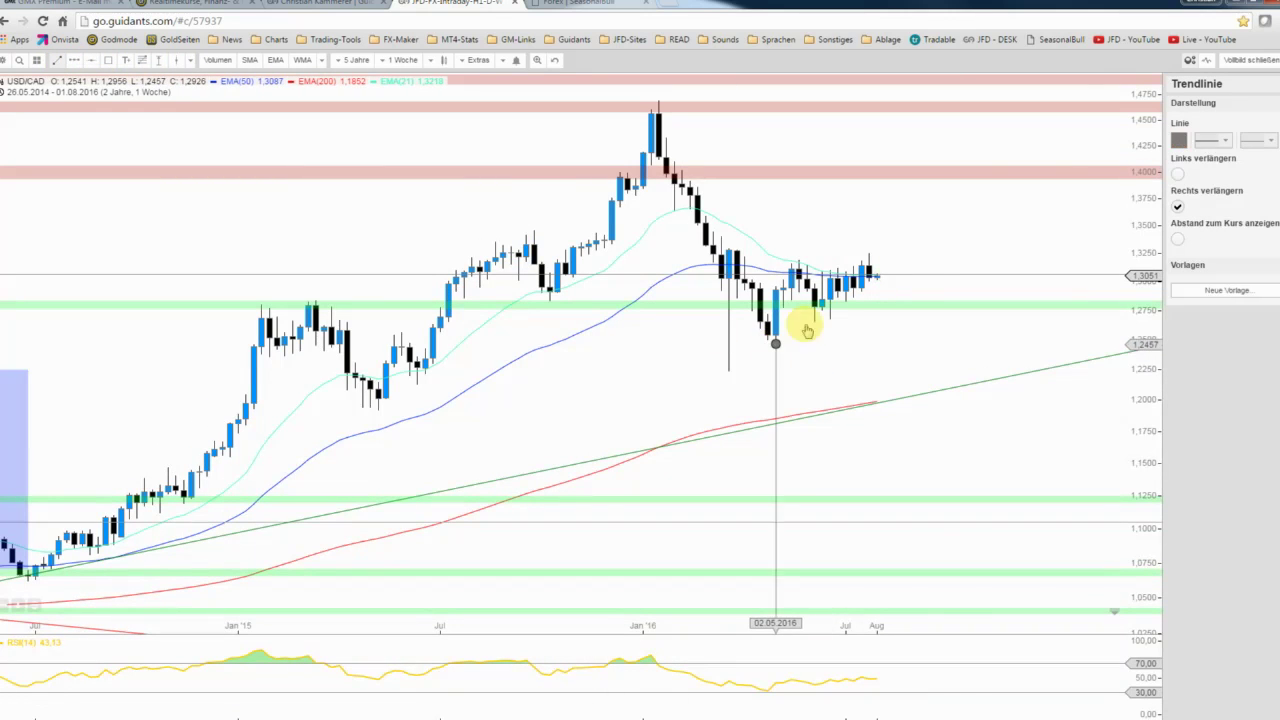
left_click(947, 243)
left_click(1197, 298)
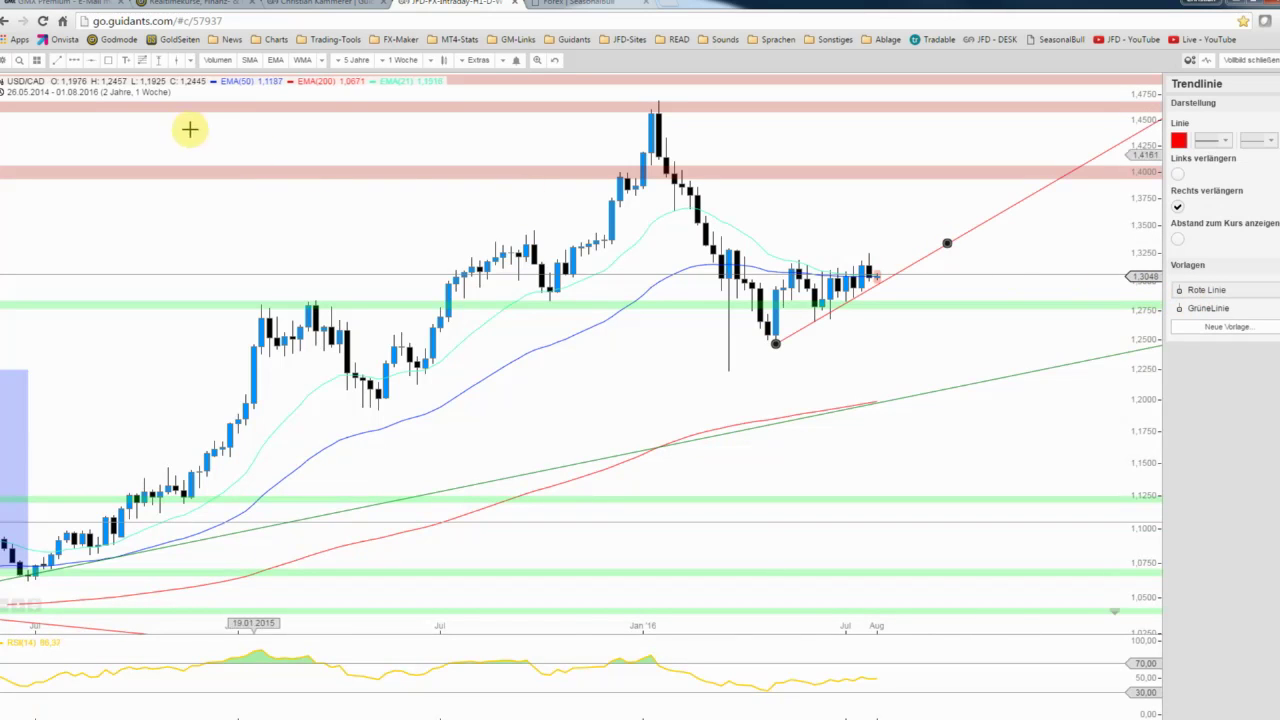
Add a thin Rote Zone rectangle near 1.3200 over the recent 2016 candles.
left_click(108, 60)
left_click(744, 262)
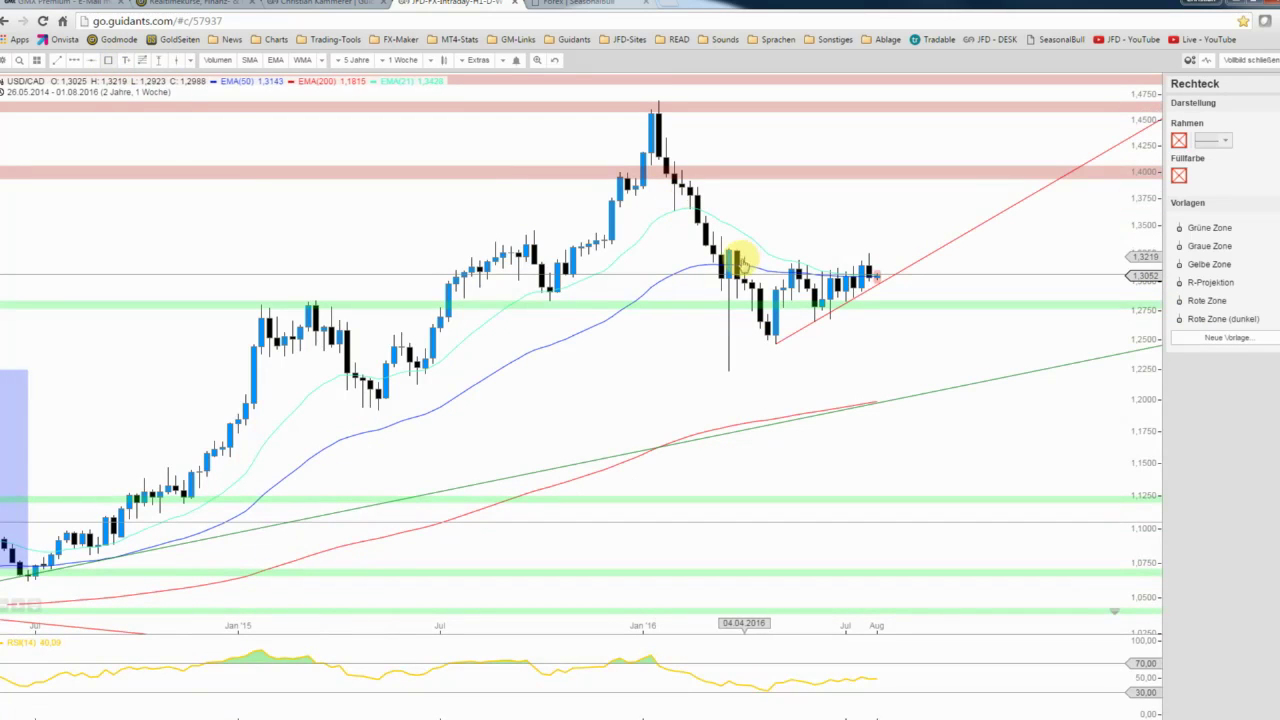
left_click(1024, 260)
left_click_drag(1008, 270, 918, 268)
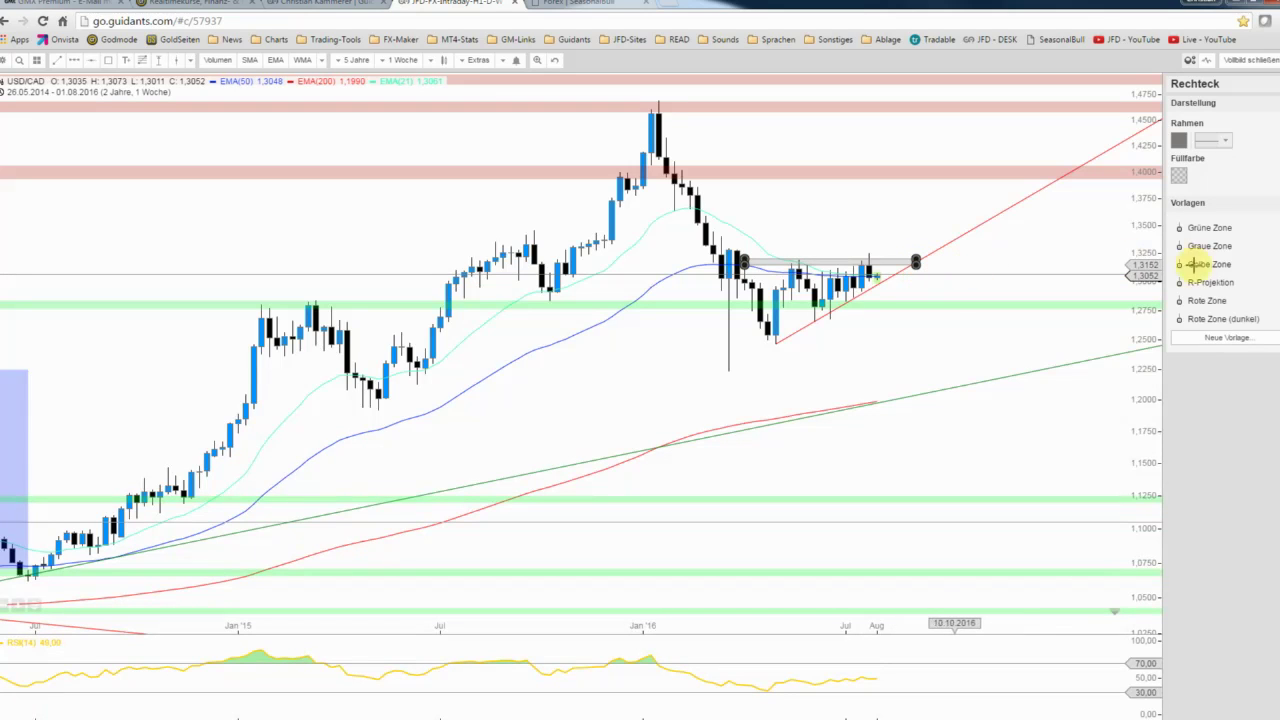
left_click(1238, 304)
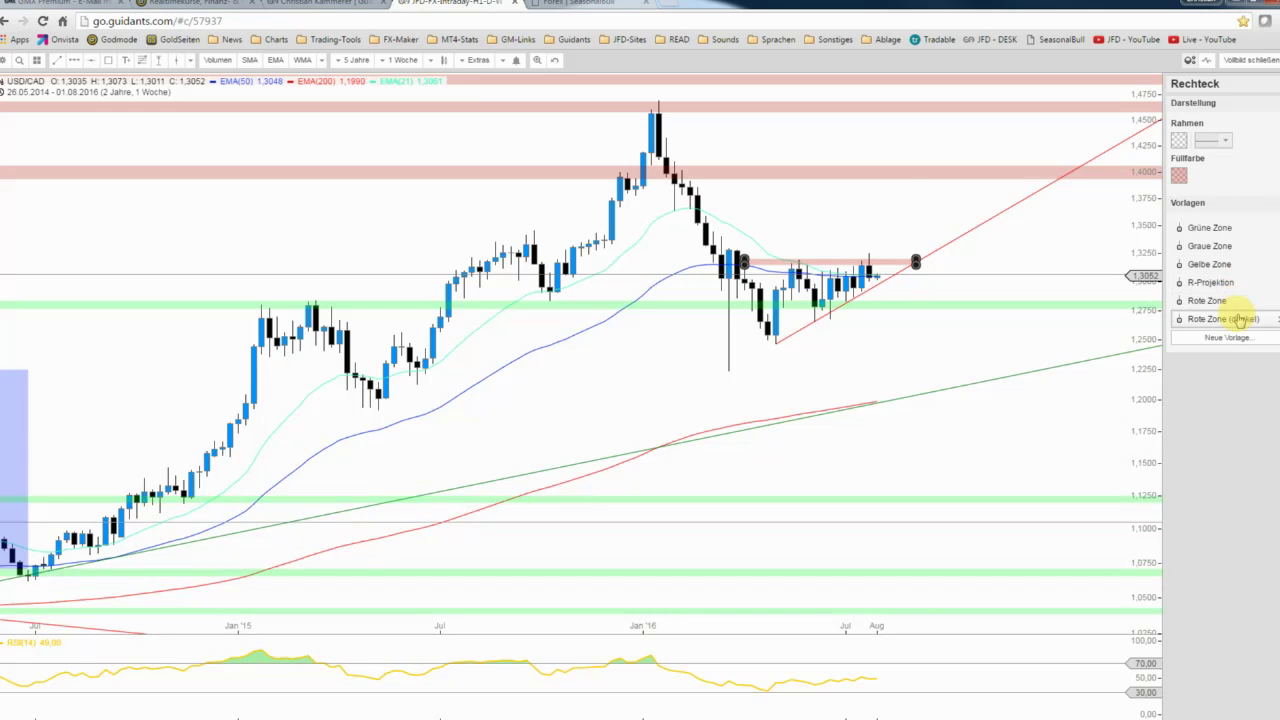
left_click(906, 354)
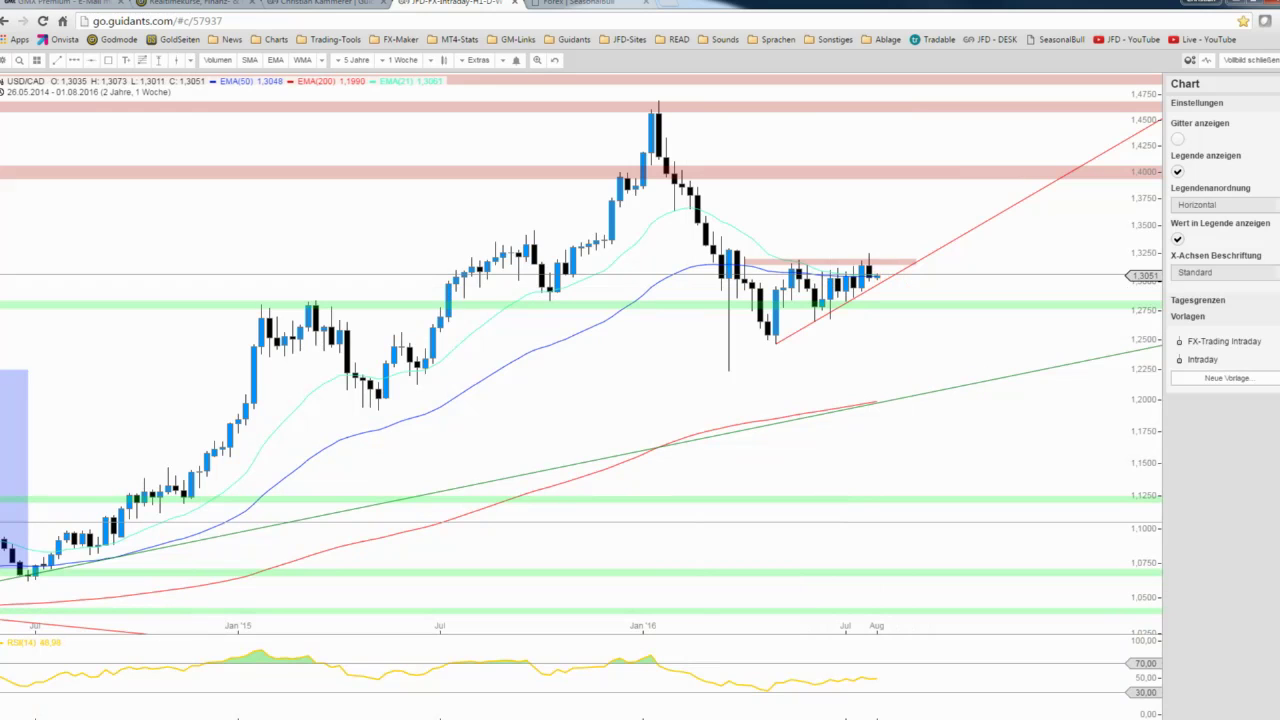
left_click(160, 389)
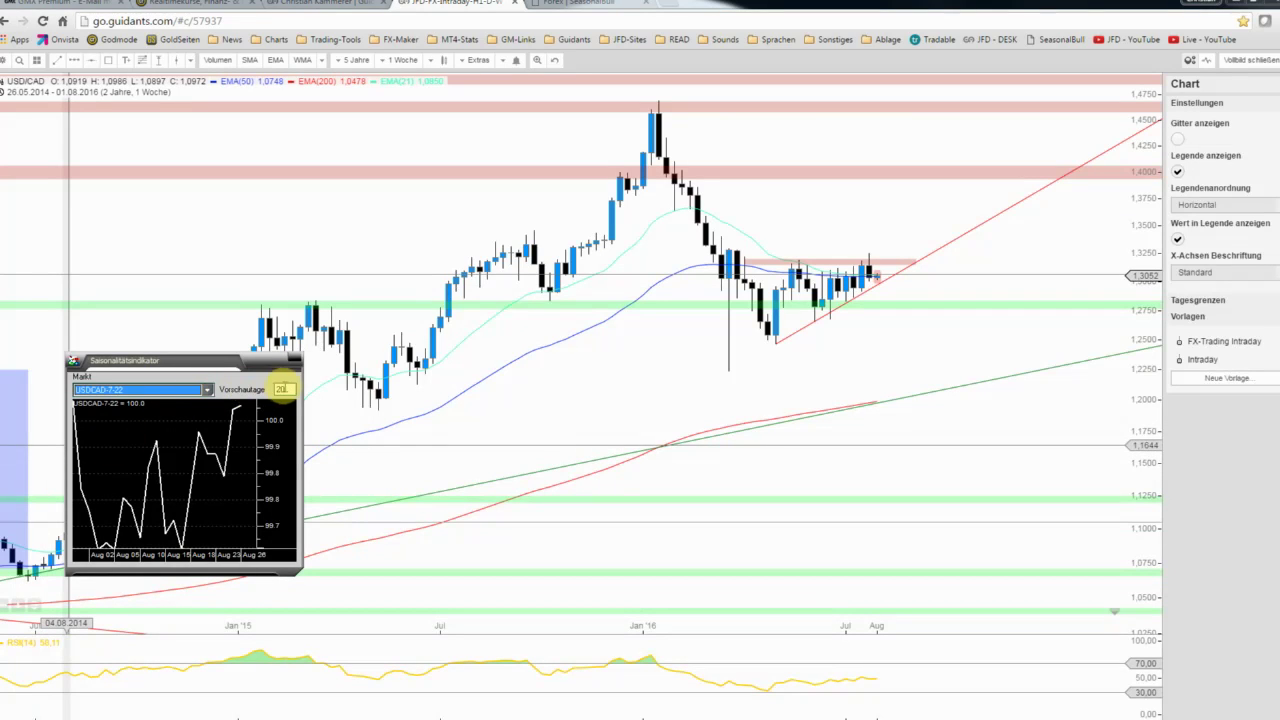
double_click(283, 389)
type("40")
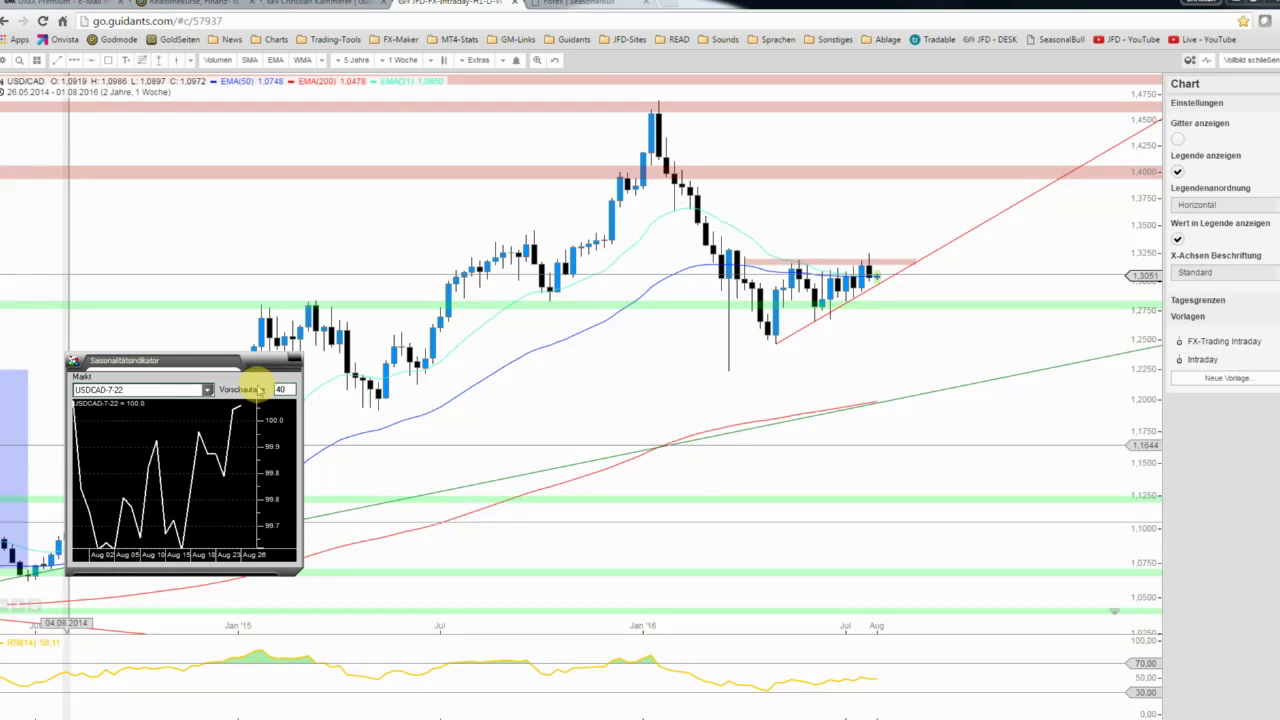
left_click(208, 391)
left_click(176, 403)
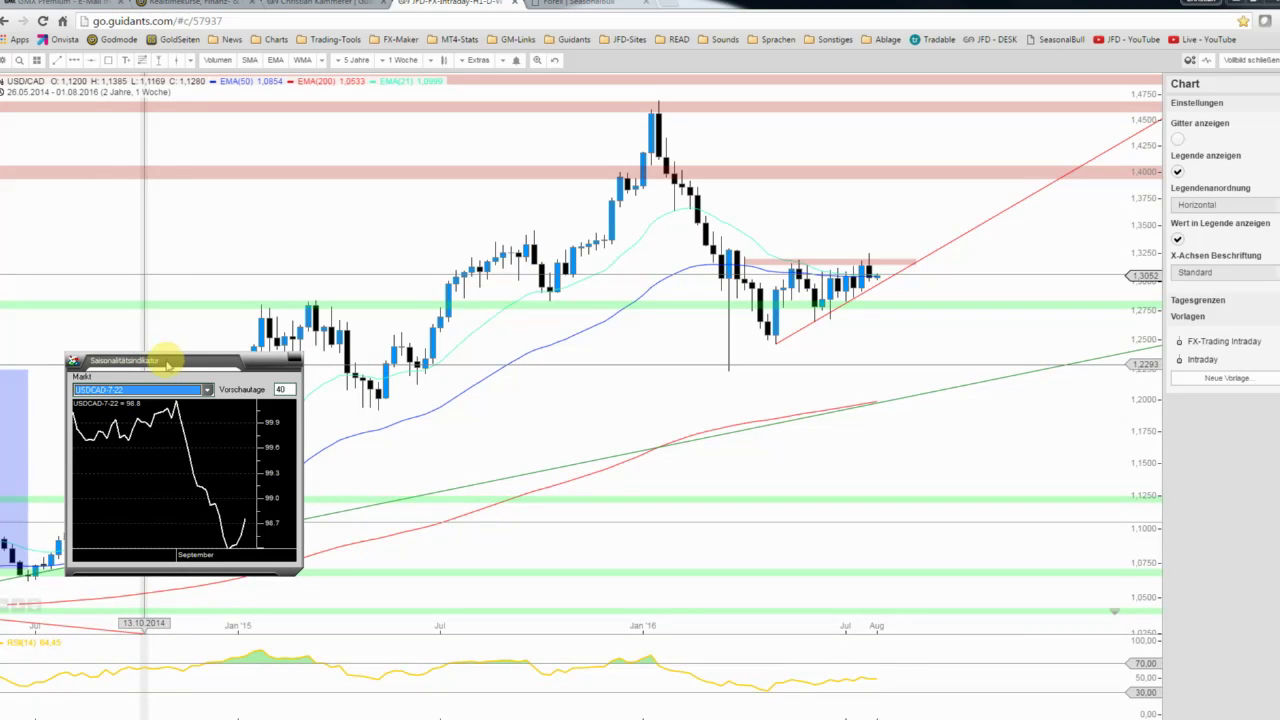
left_click(293, 357)
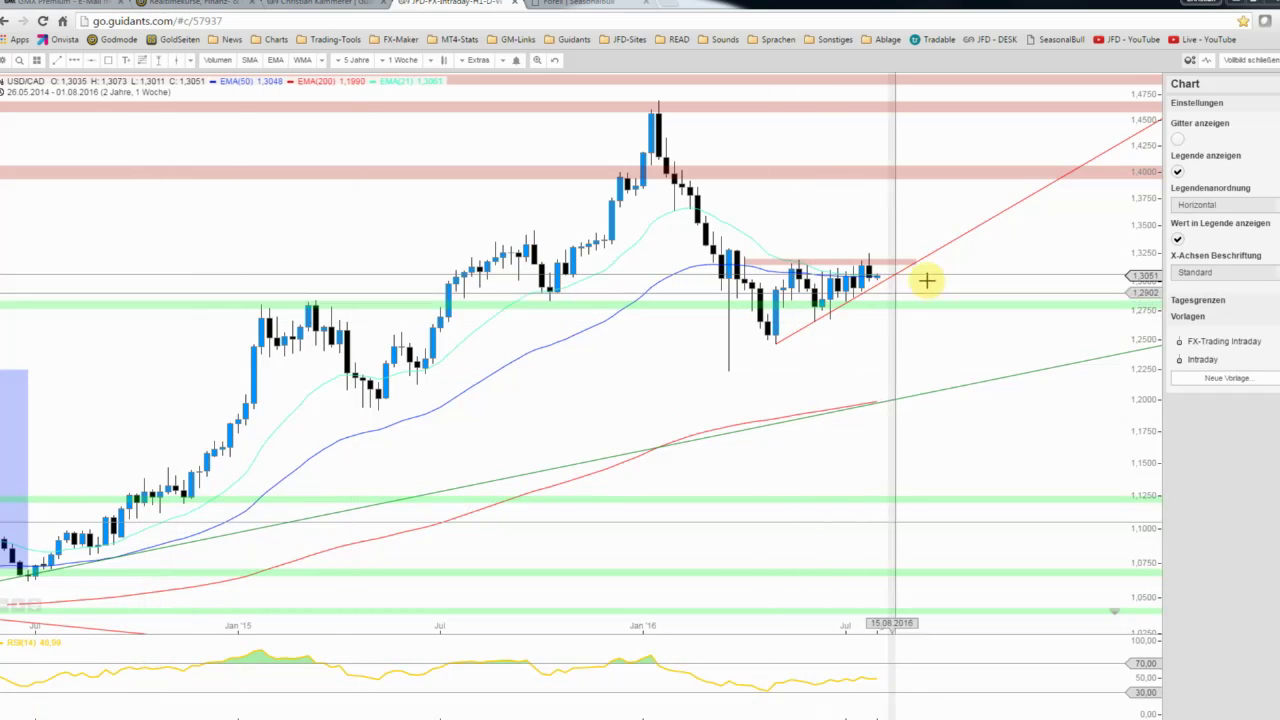
left_click(8, 60)
left_click(22, 100)
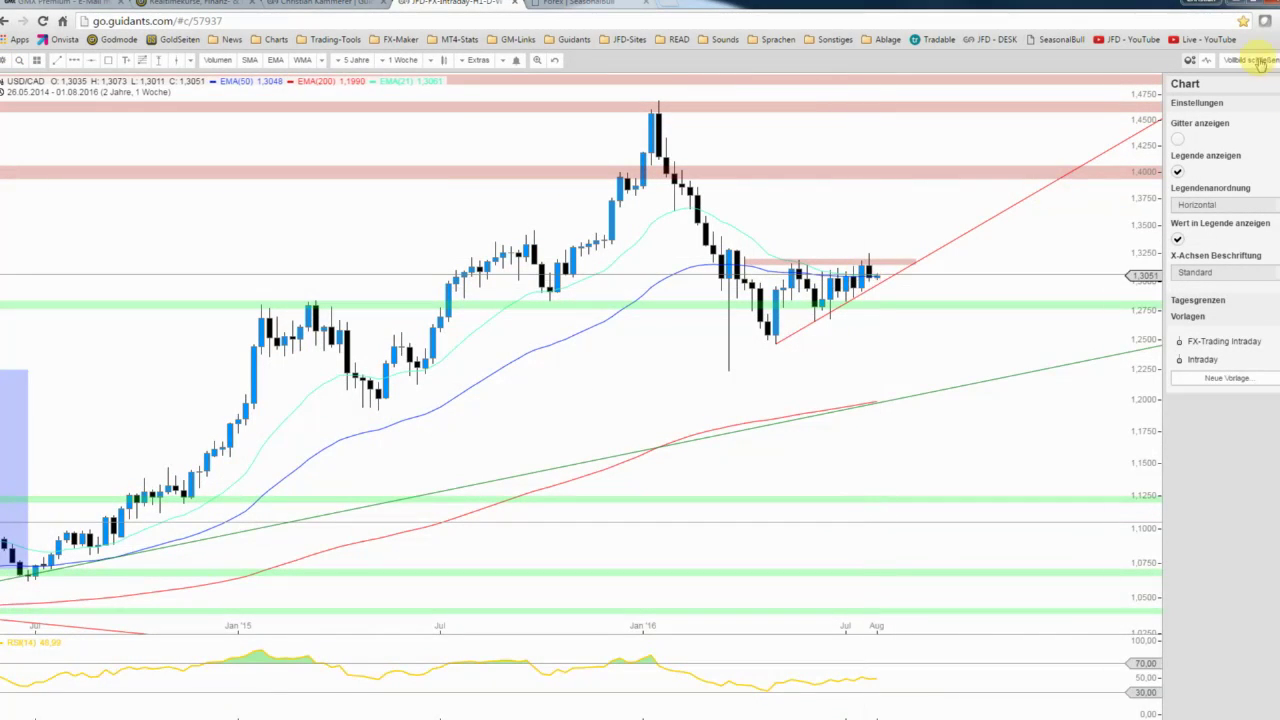
Return to the dashboard and show the daily USD/CAD chart full screen, zoomed out to February 2016.
left_click(1250, 66)
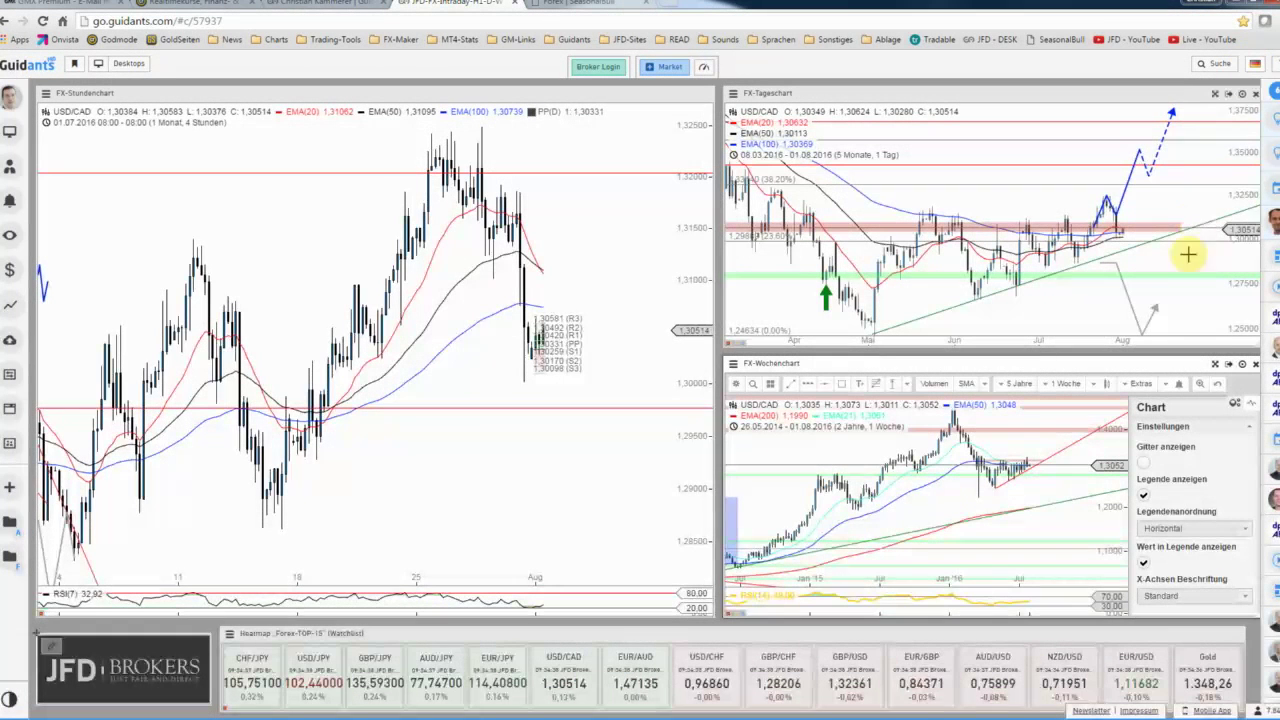
left_click(1078, 300)
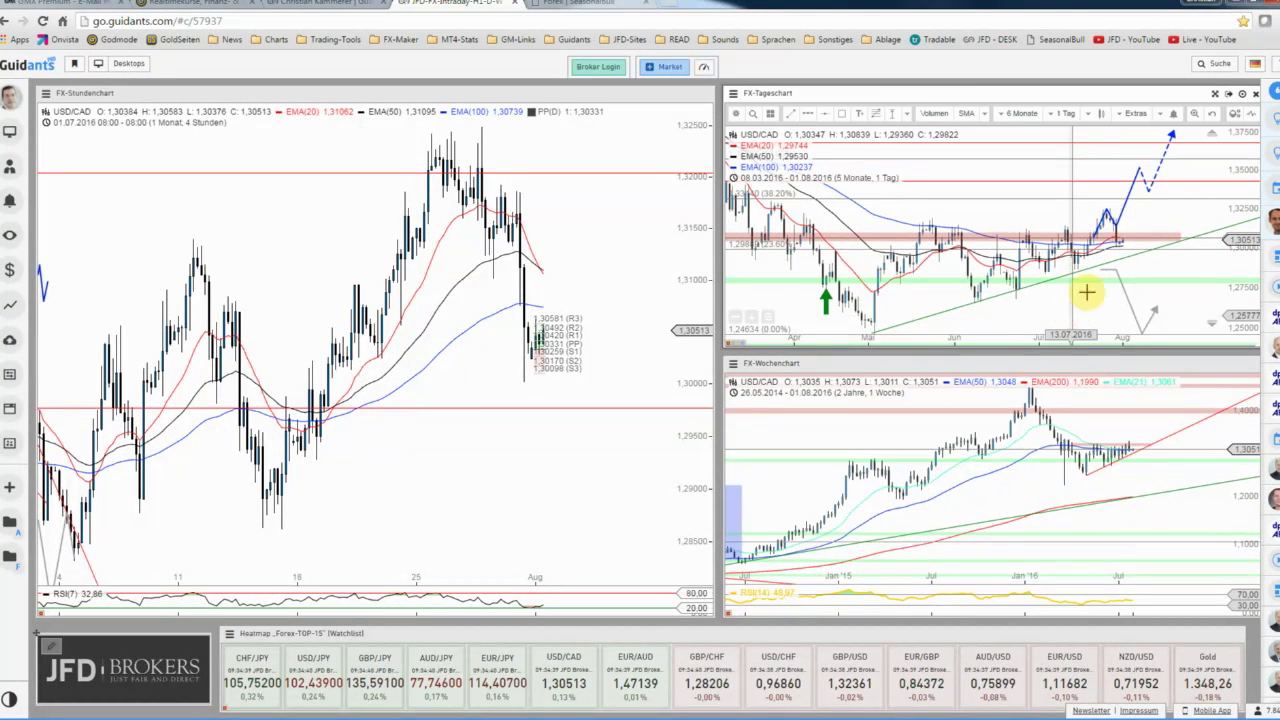
left_click(1213, 93)
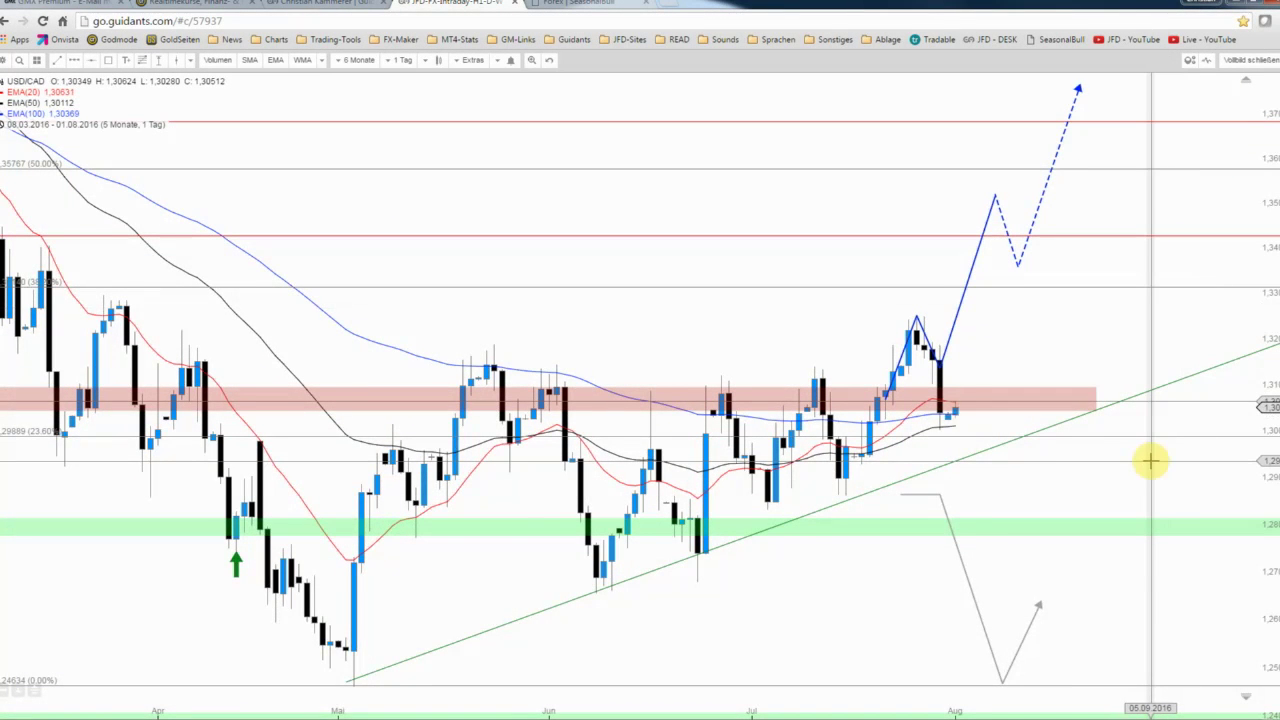
scroll(1150, 460, "down", 1)
scroll(1150, 460, "down", 1)
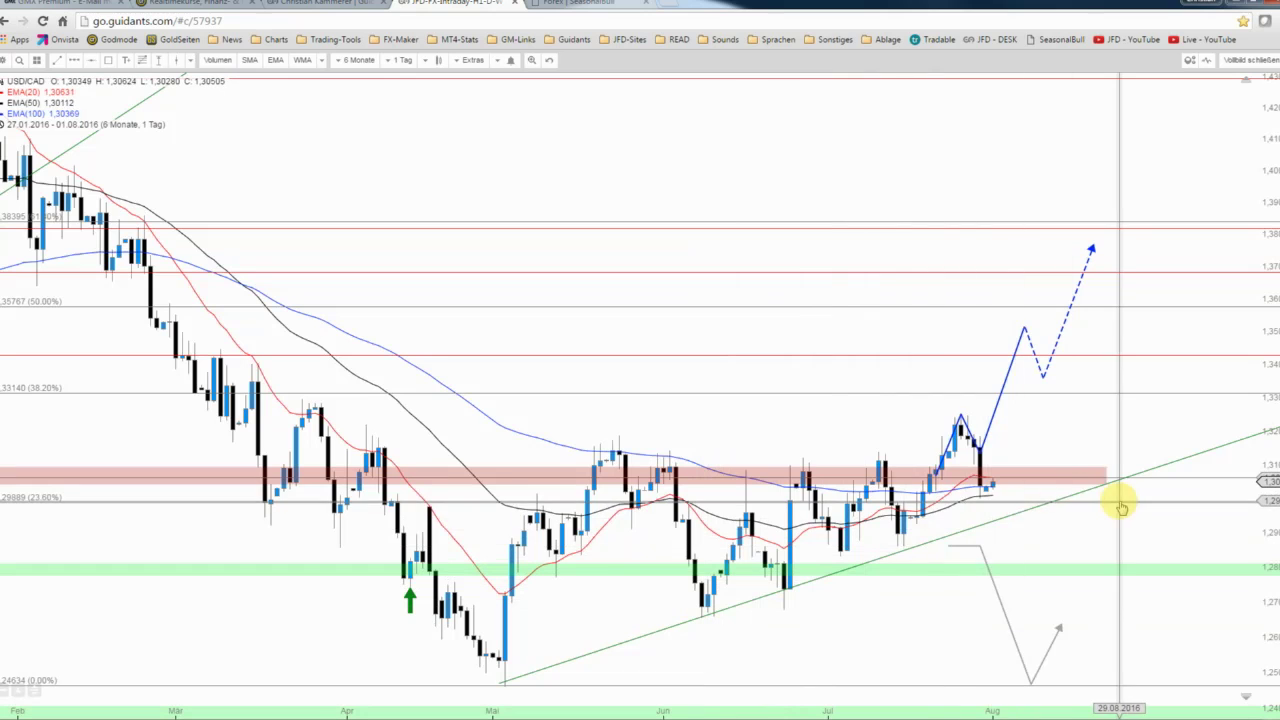
Steepen the green rising trendline on the daily USD/CAD chart.
left_click(1026, 511)
left_click_drag(905, 519, 912, 510)
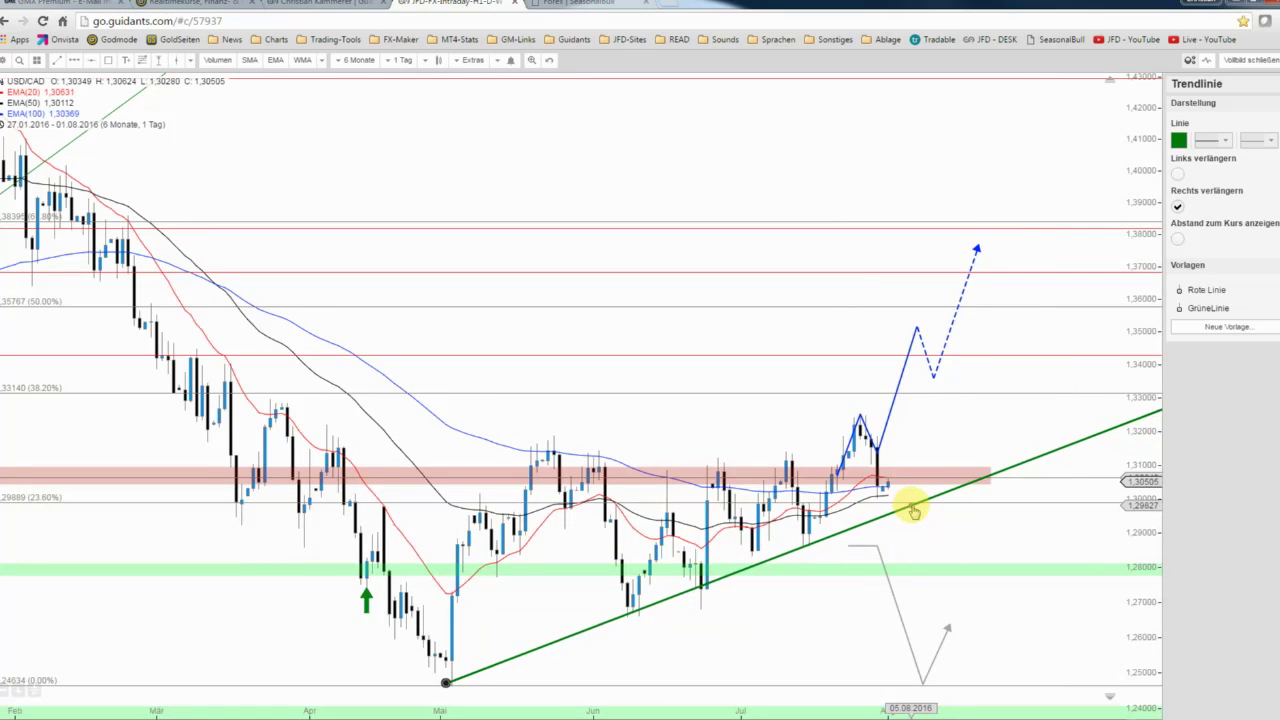
left_click(920, 528)
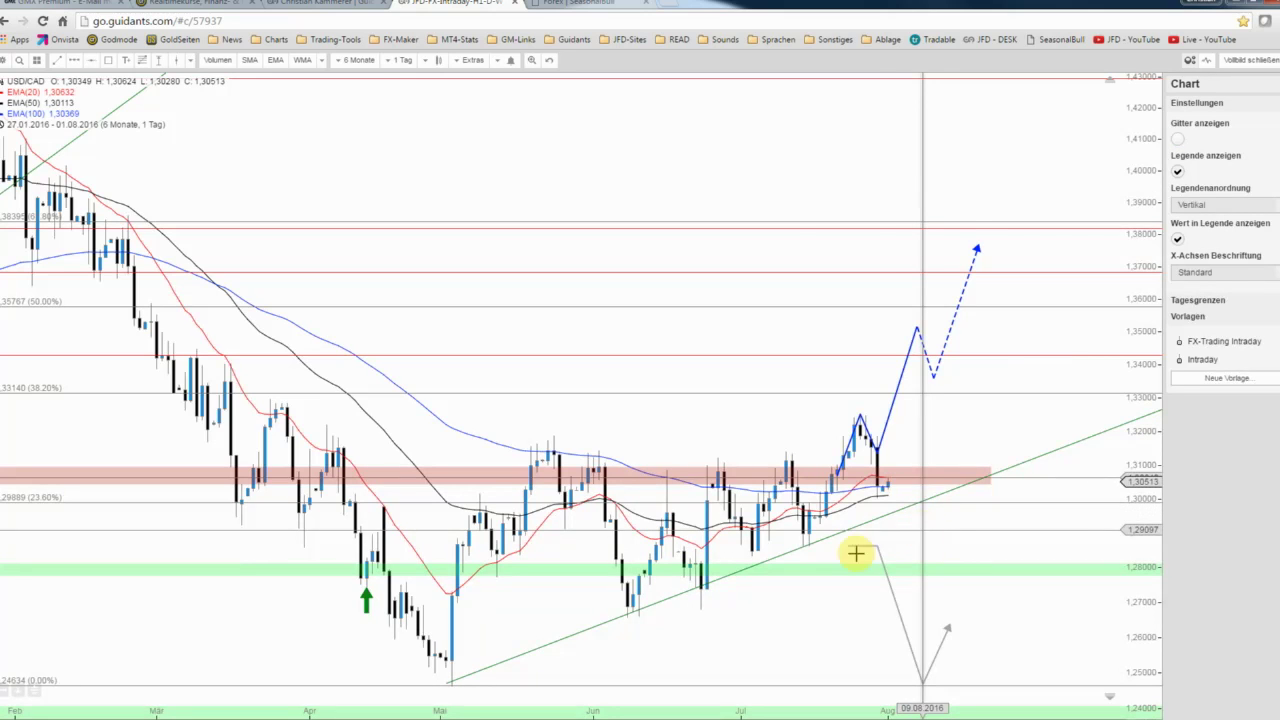
left_click_drag(553, 662, 547, 606)
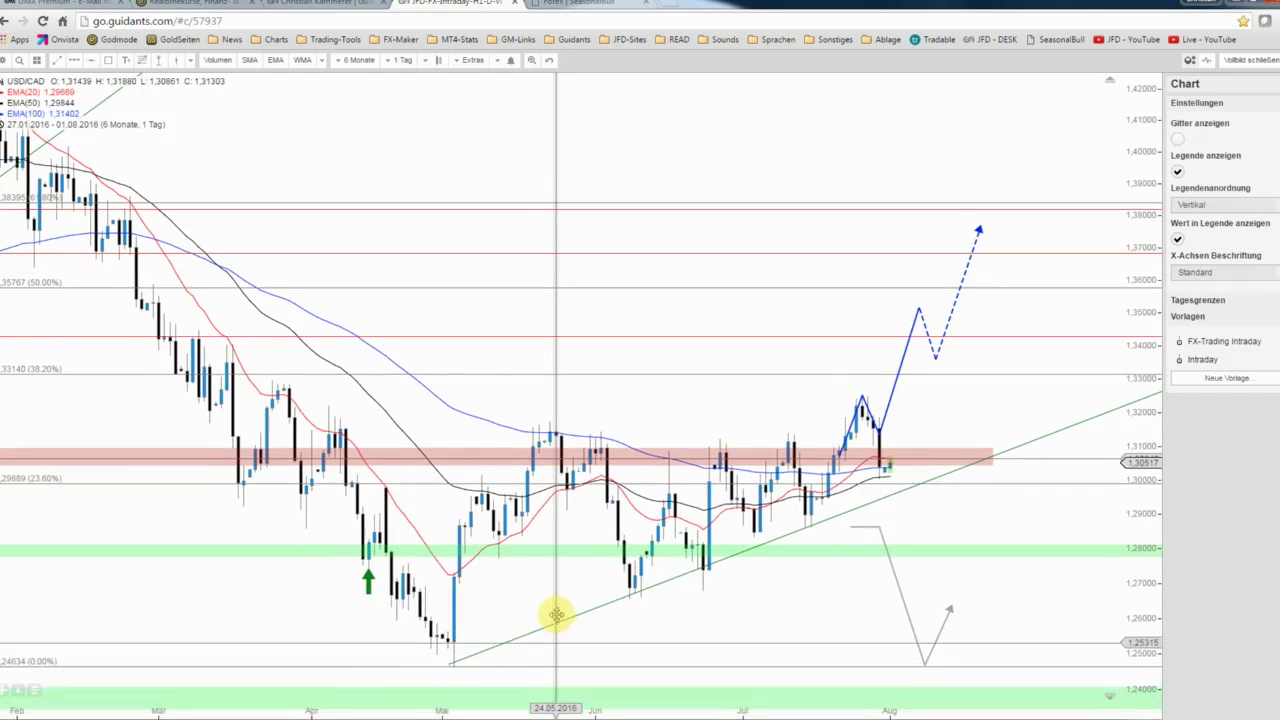
Anchor the green uptrend line at the early-May low and return to the multi-chart dashboard.
left_click(464, 627)
left_click_drag(446, 634, 420, 631)
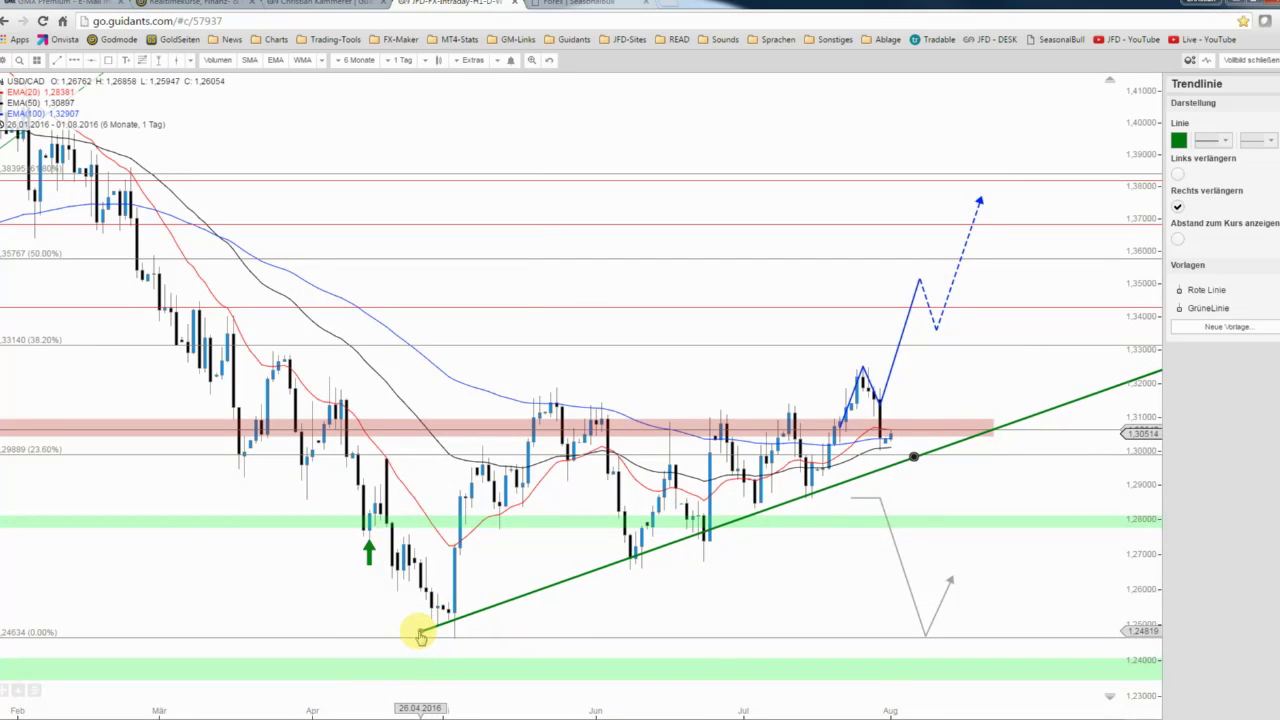
left_click_drag(914, 459, 925, 457)
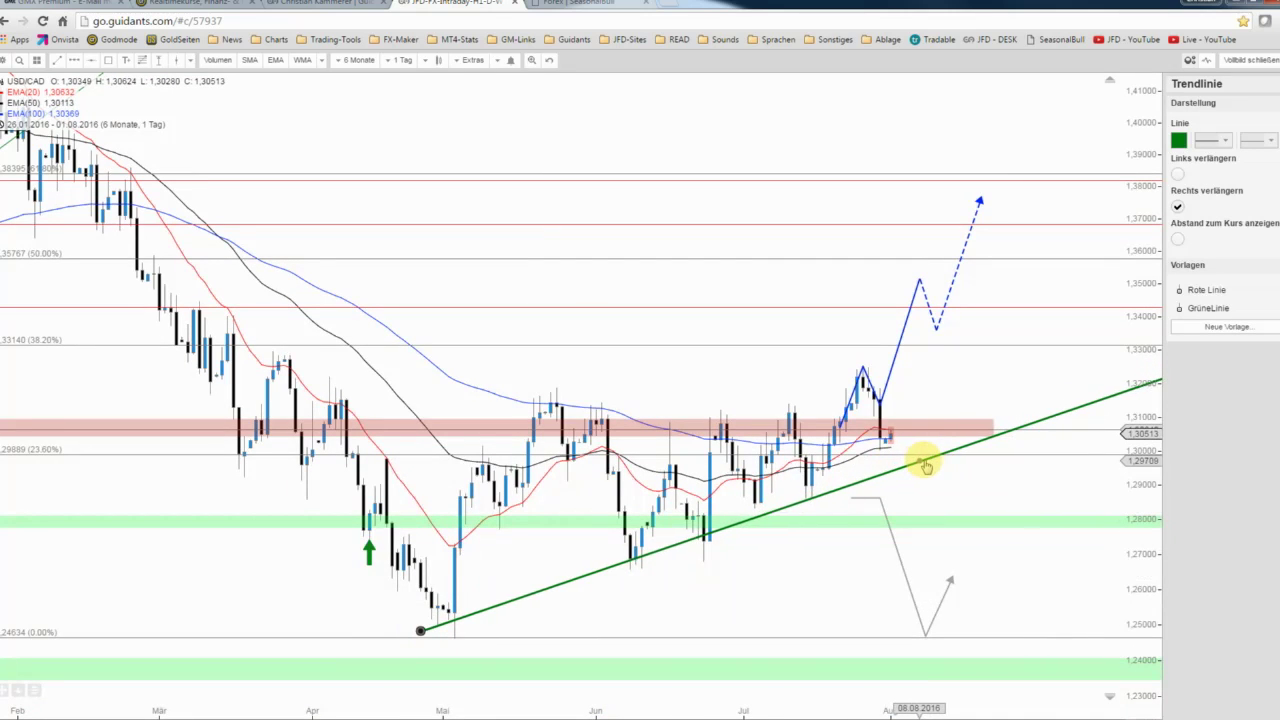
left_click(956, 477)
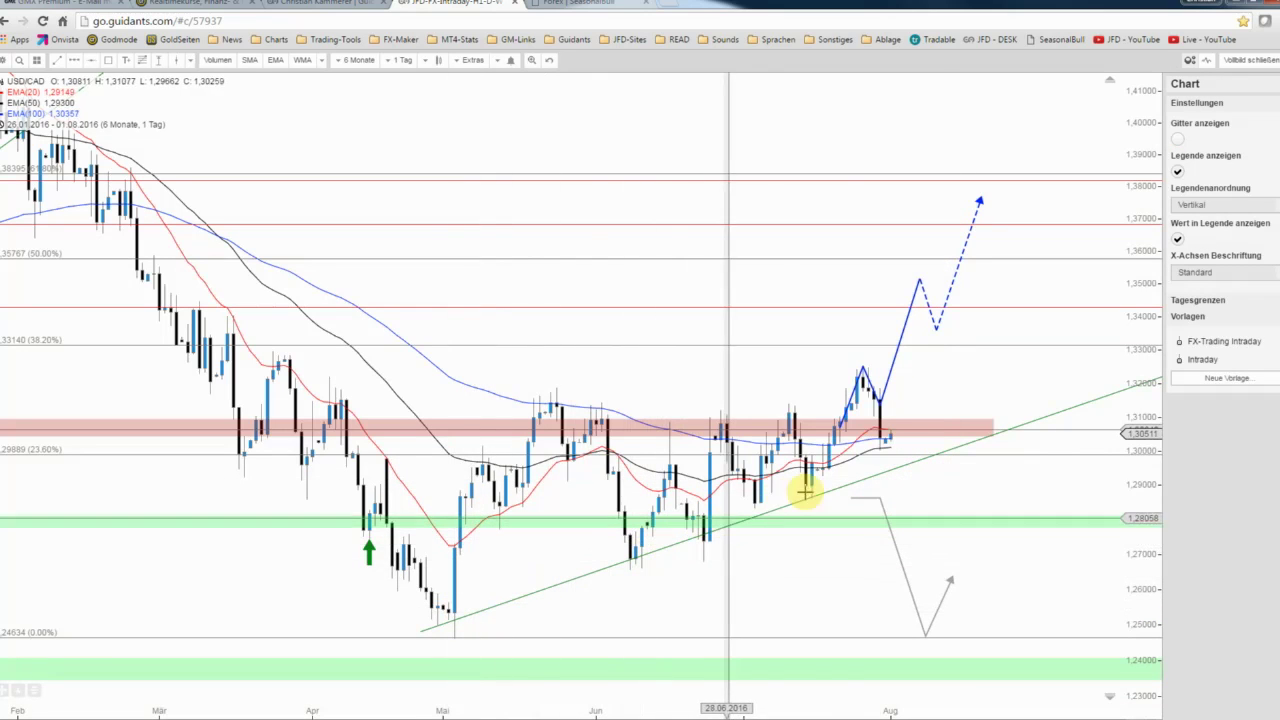
scroll(853, 480, "down", 1)
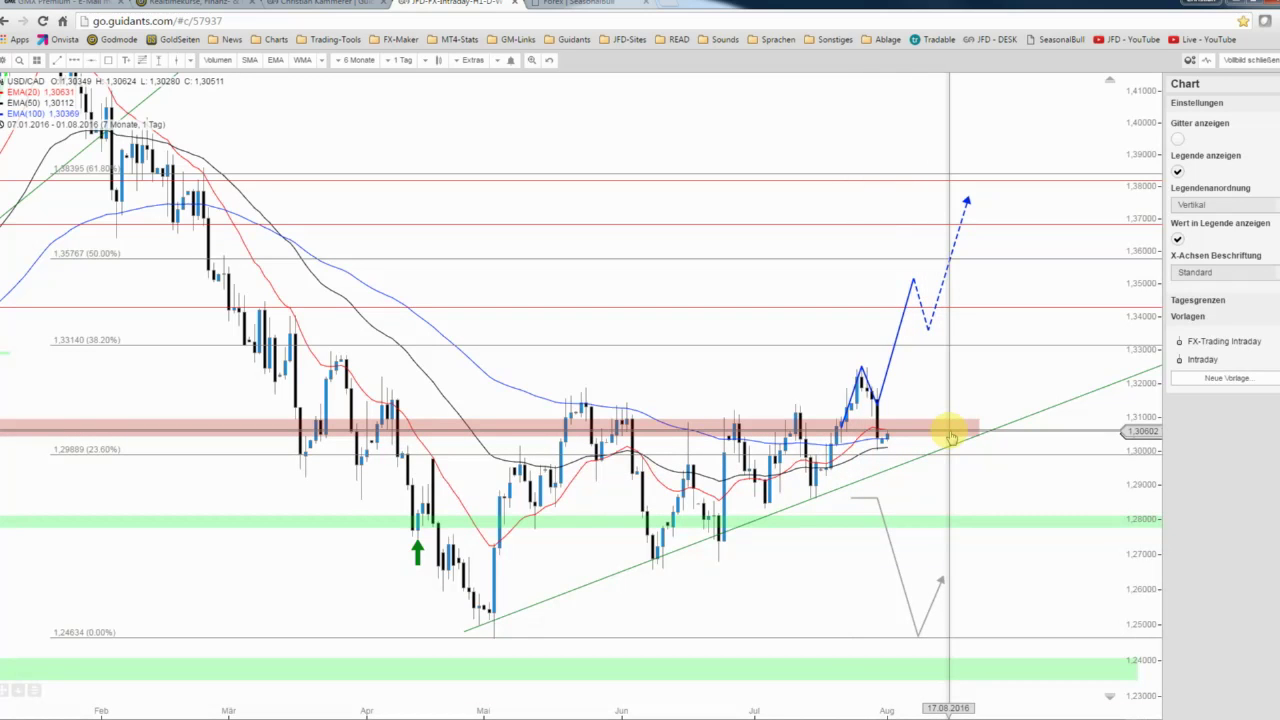
left_click(1238, 60)
left_click(908, 428)
Zoom the weekly chart out to 11 years, then show the daily chart full screen for 22.03.2016–01.08.2016.
scroll(925, 440, "down", 3)
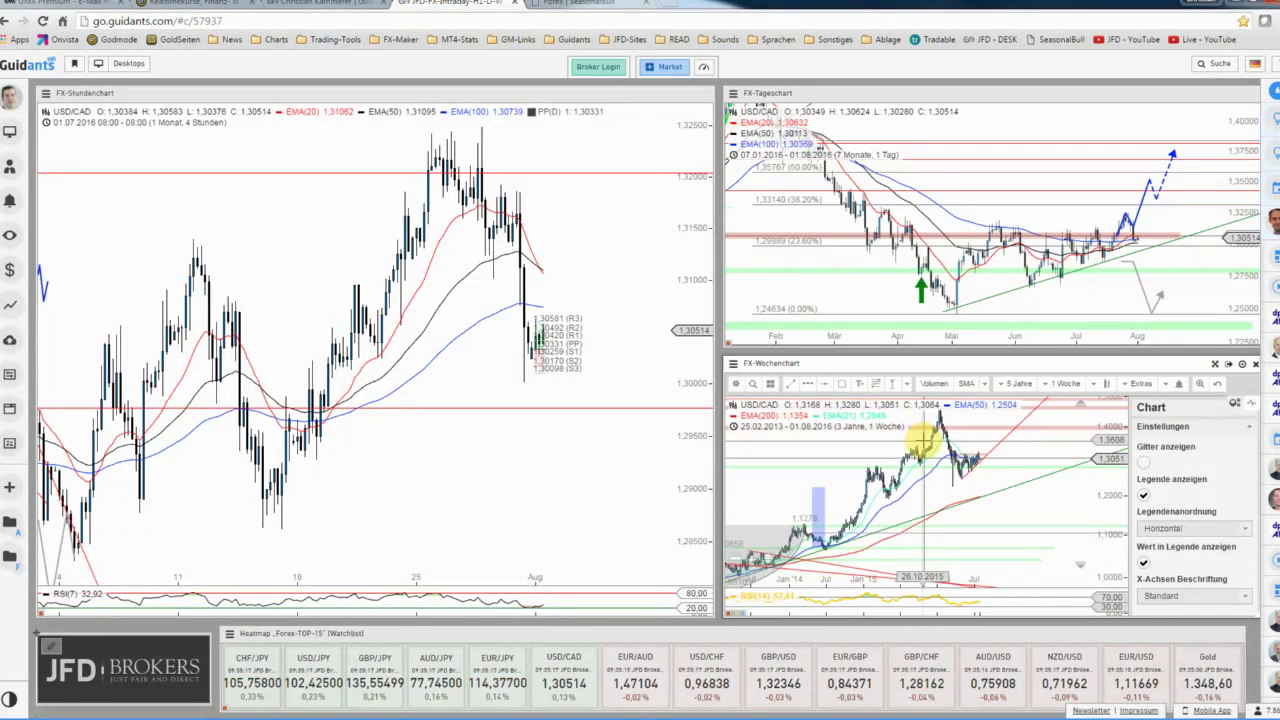
scroll(898, 470, "down", 5)
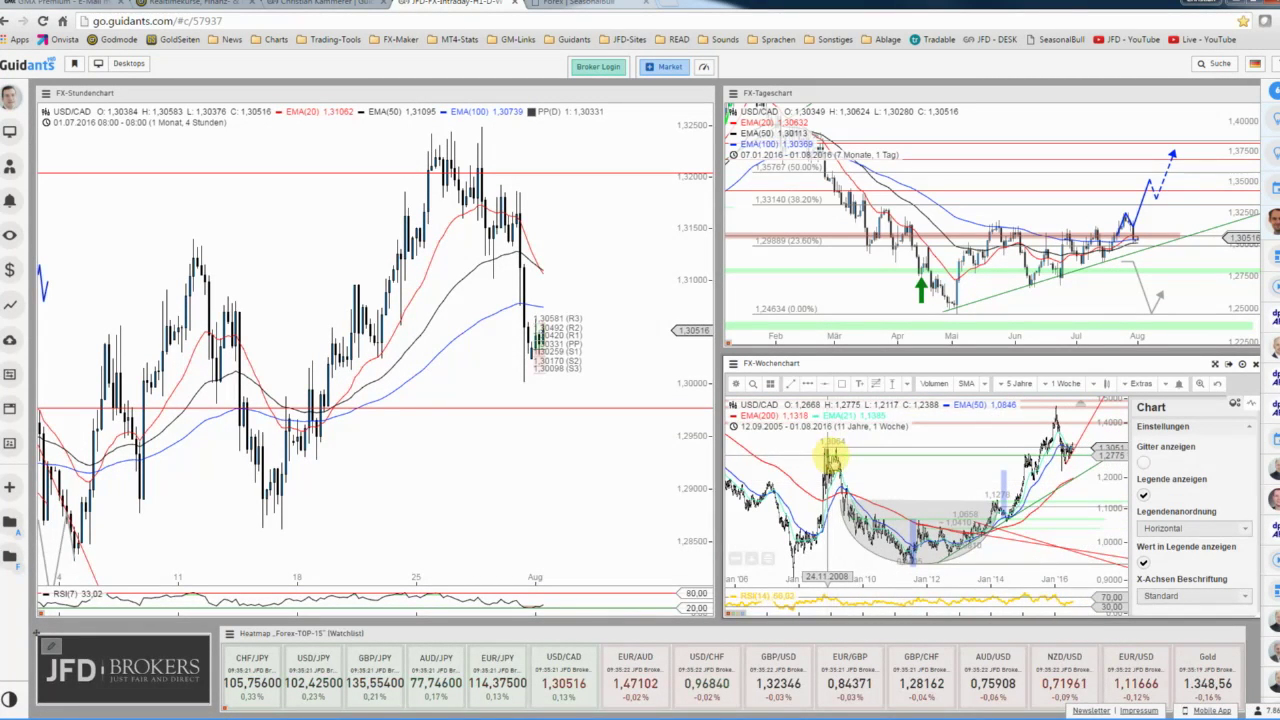
left_click(1170, 288)
left_click(1228, 93)
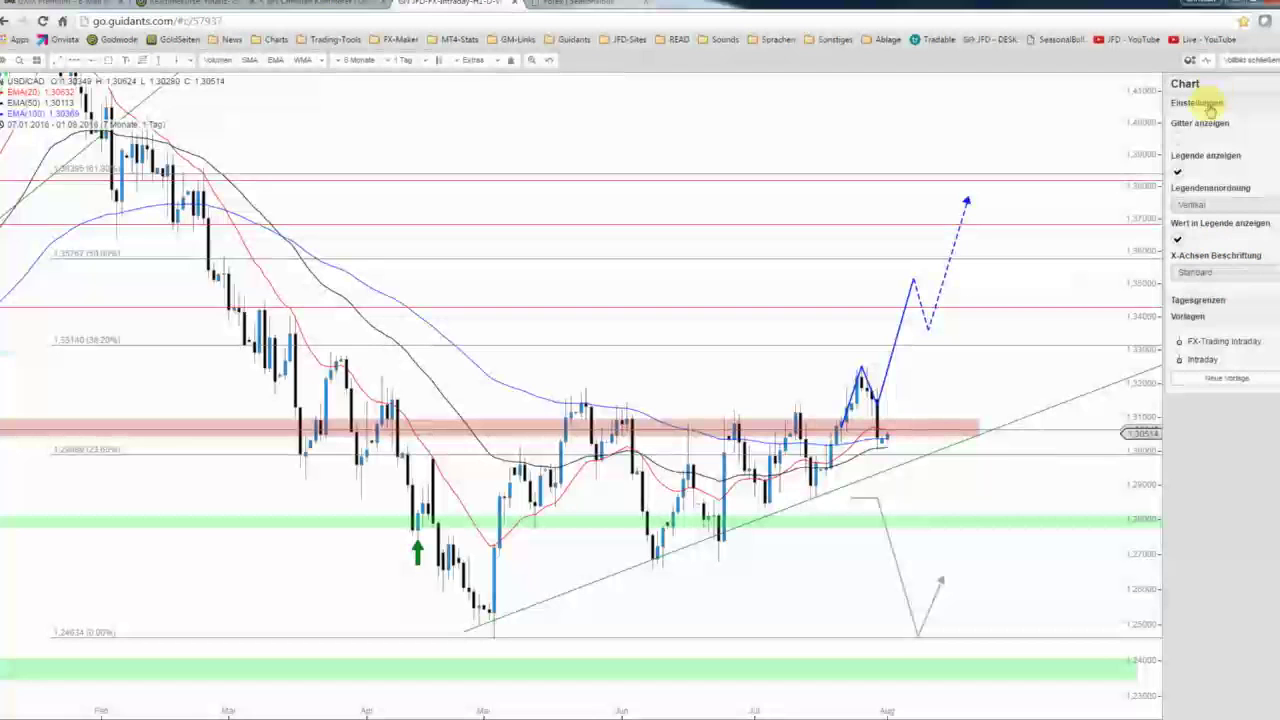
scroll(944, 436, "up", 3)
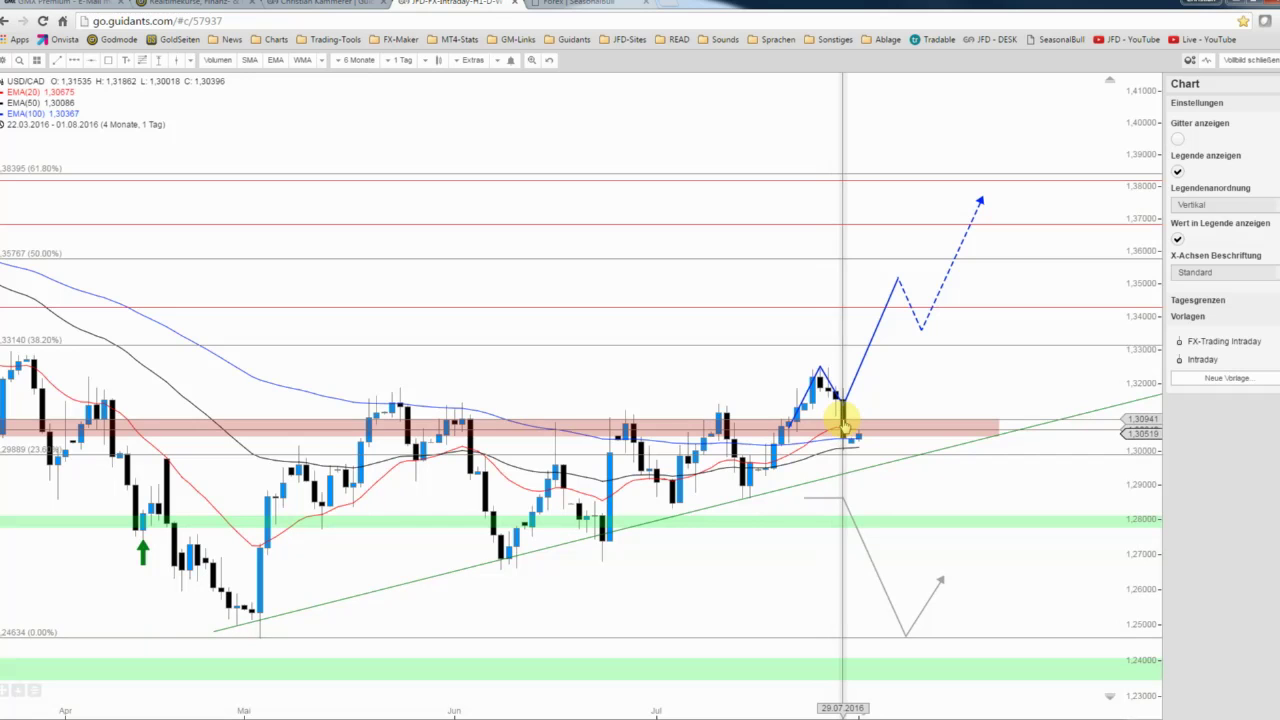
Open the boerse-go Termine calendar in a new tab and load the 31 July 2015 data.
left_click(666, 5)
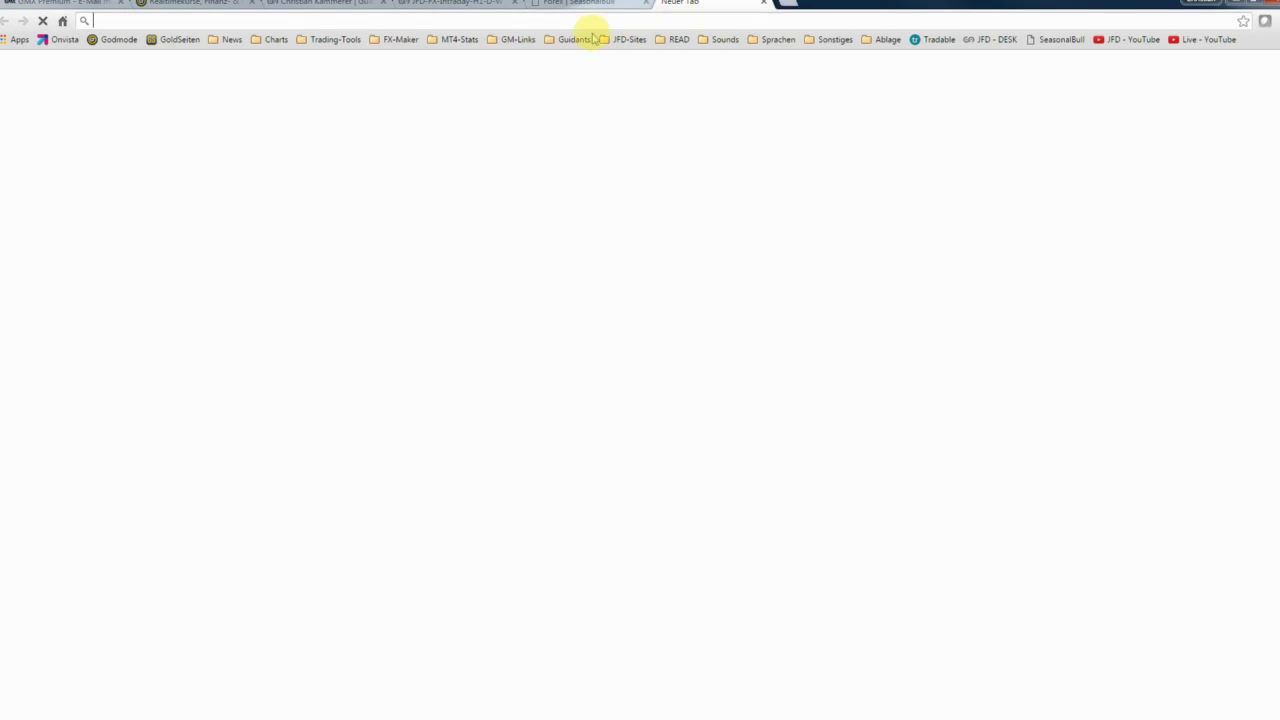
left_click(282, 40)
left_click(414, 131)
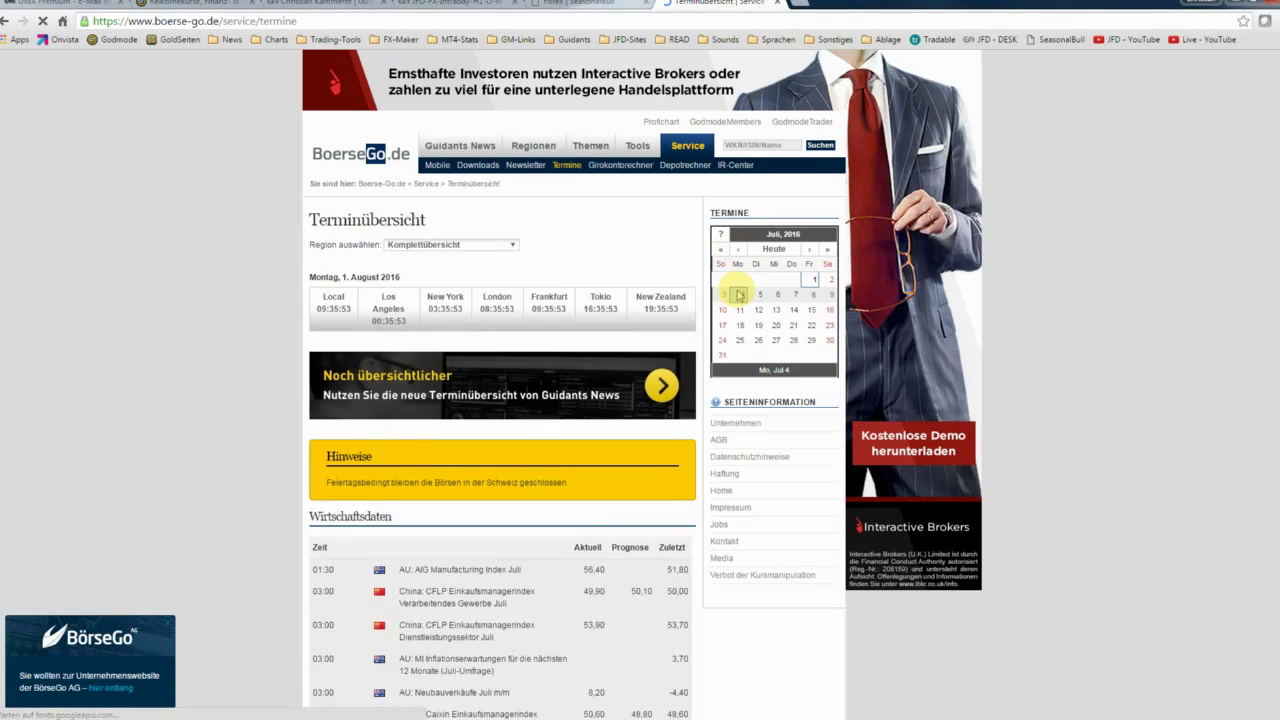
left_click(739, 249)
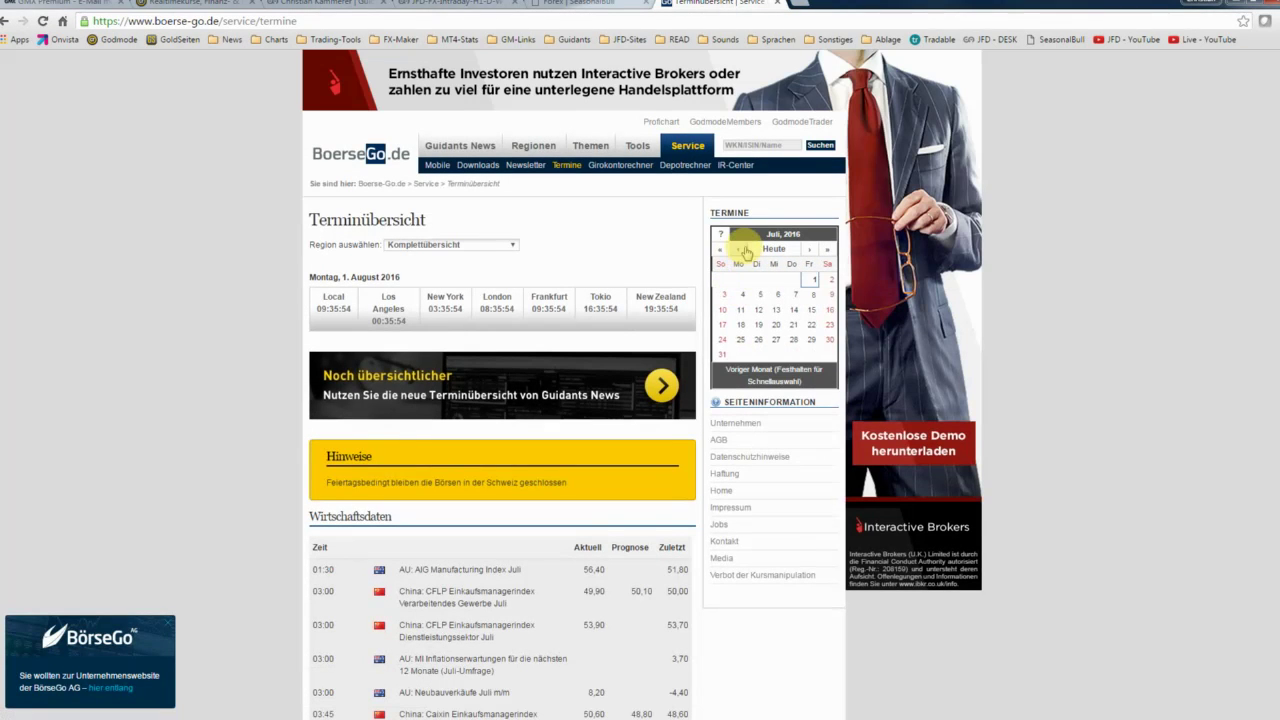
left_click(720, 252)
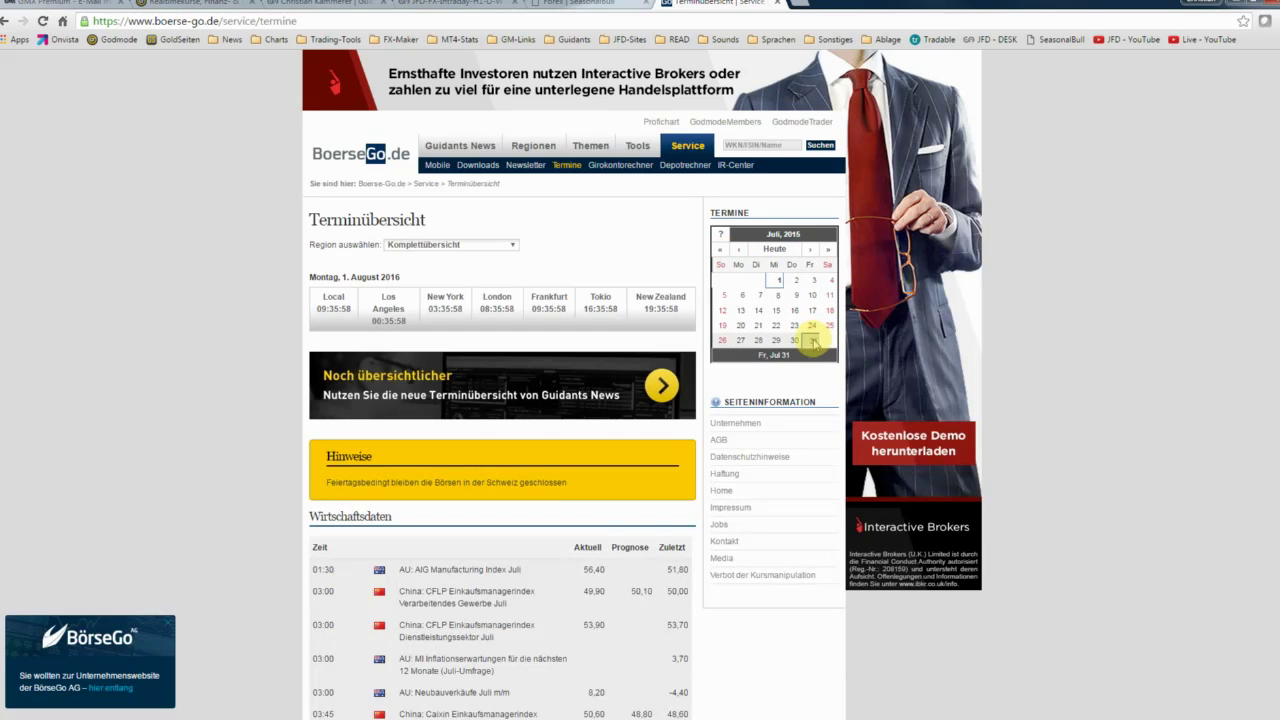
left_click(813, 340)
Highlight the Canadian monthly GDP entry for 31 July 2015.
scroll(676, 422, "down", 3)
scroll(676, 422, "down", 3)
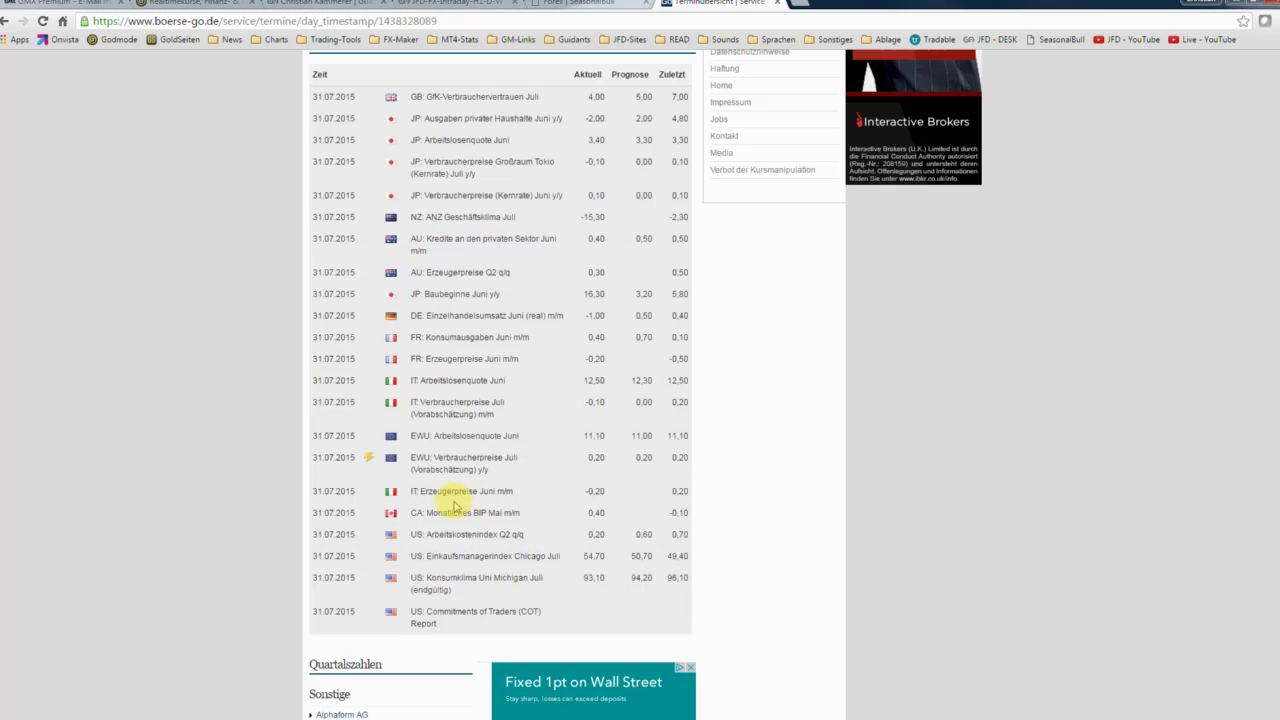
left_click_drag(531, 517, 456, 515)
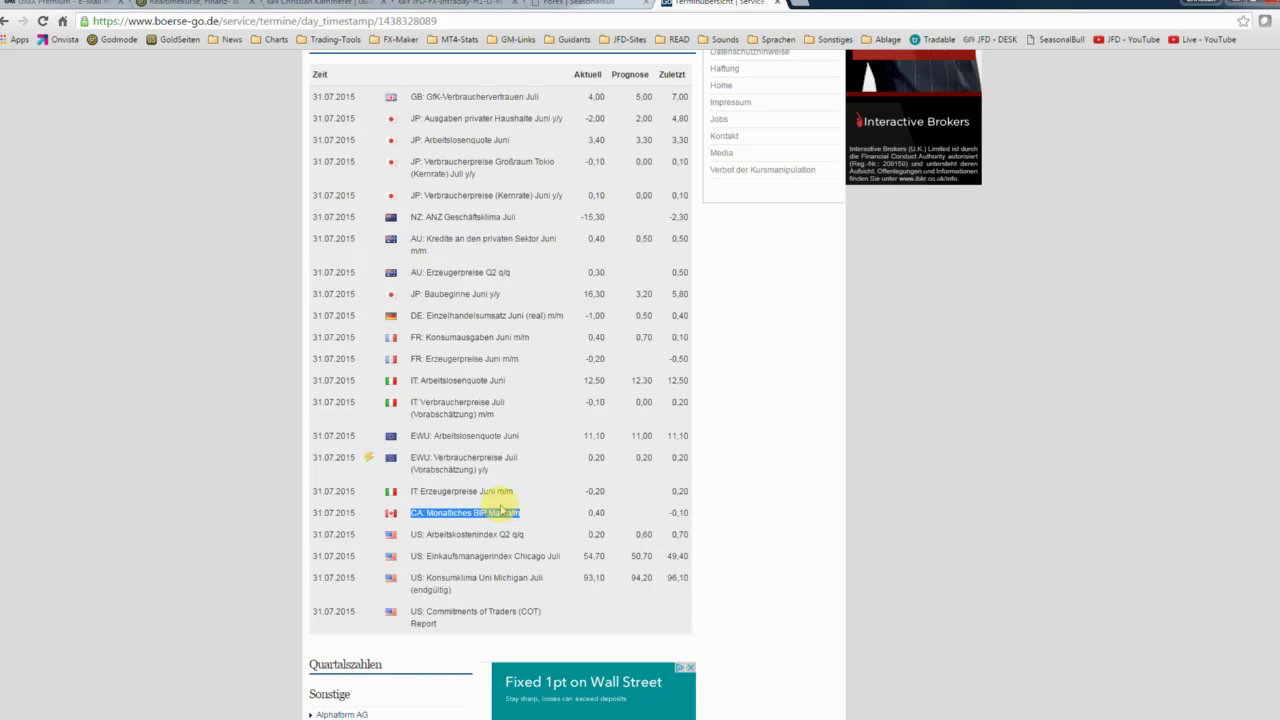
scroll(500, 500, "up", 3)
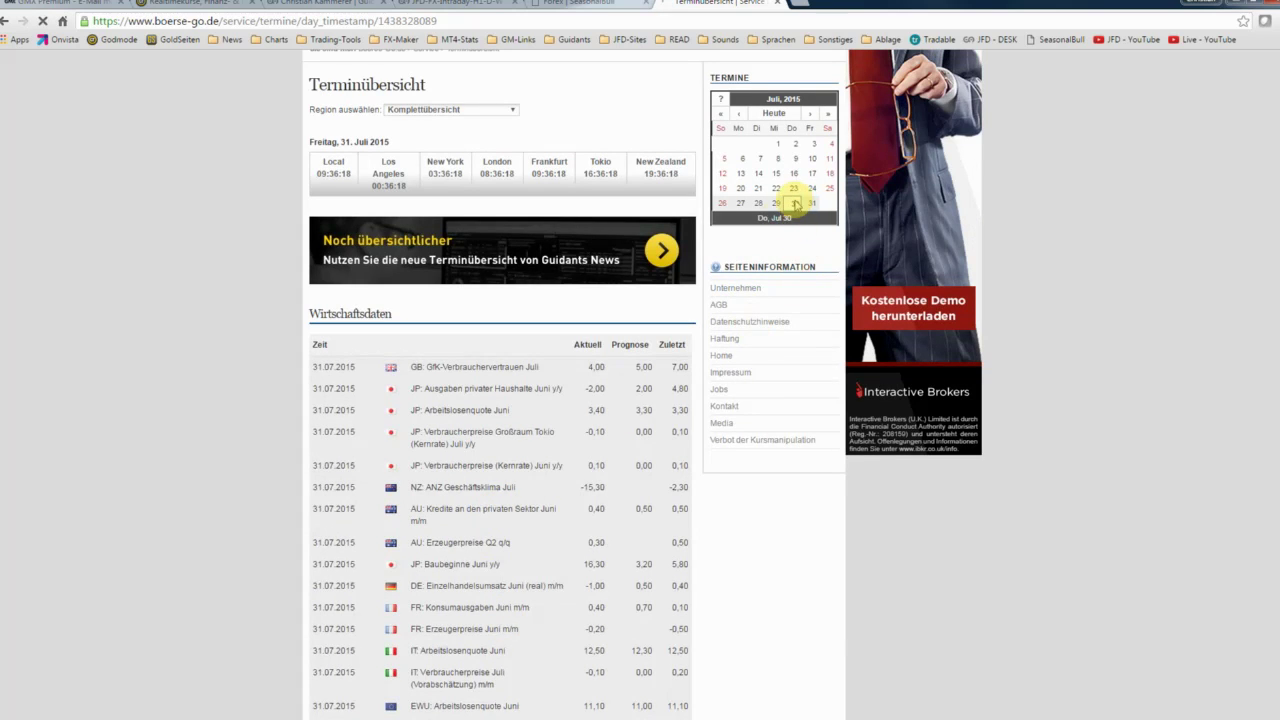
Review the 30 July 2015 releases, then advance the calendar to July 2016.
left_click(795, 203)
scroll(528, 410, "down", 10)
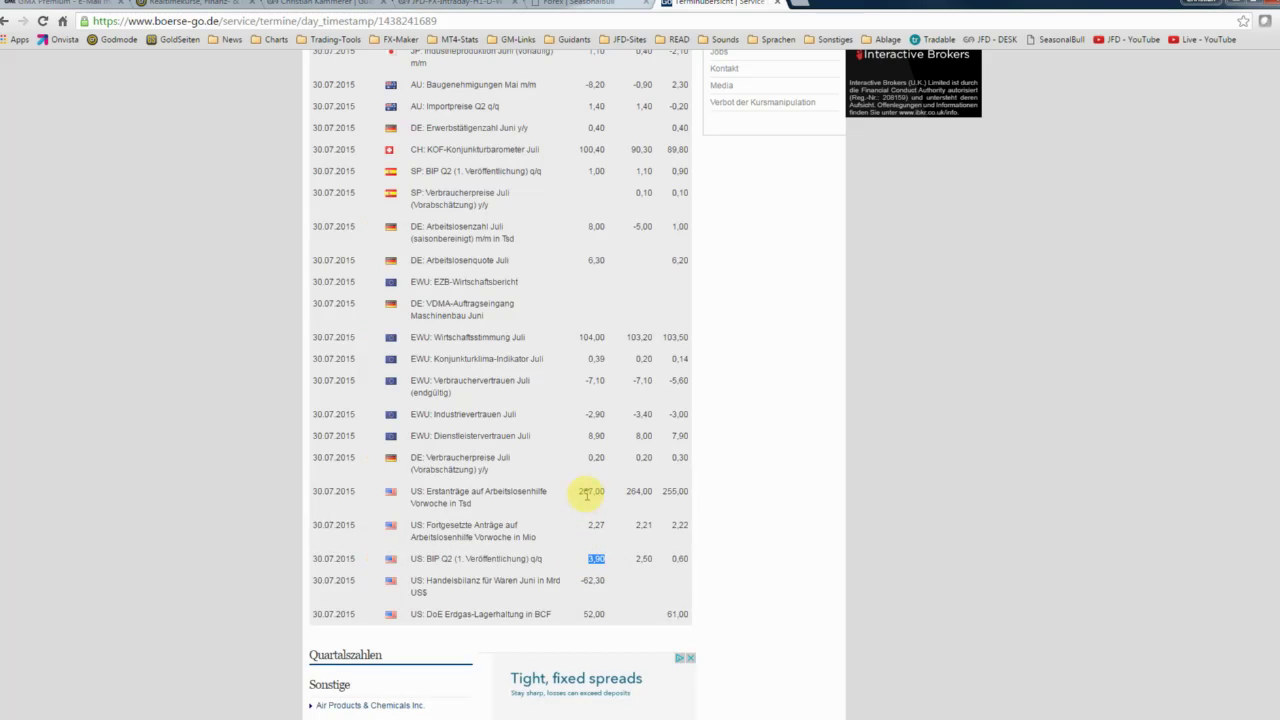
scroll(587, 493, "up", 4)
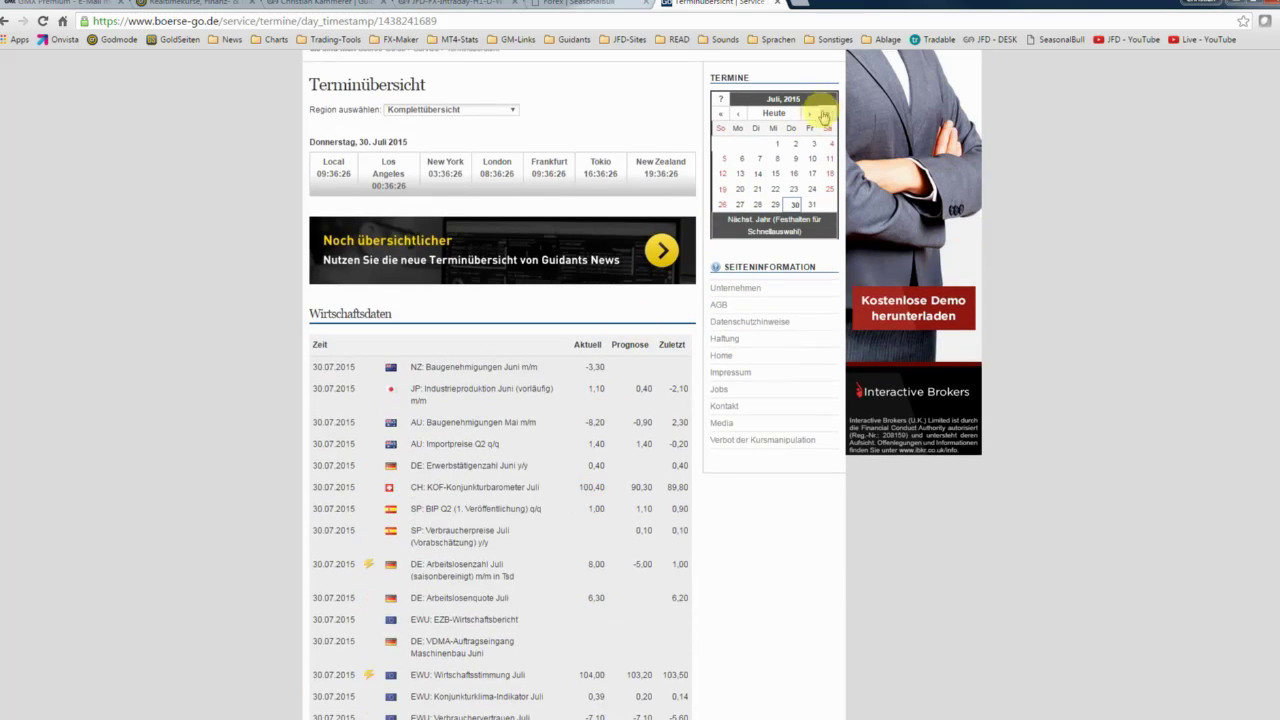
left_click(828, 116)
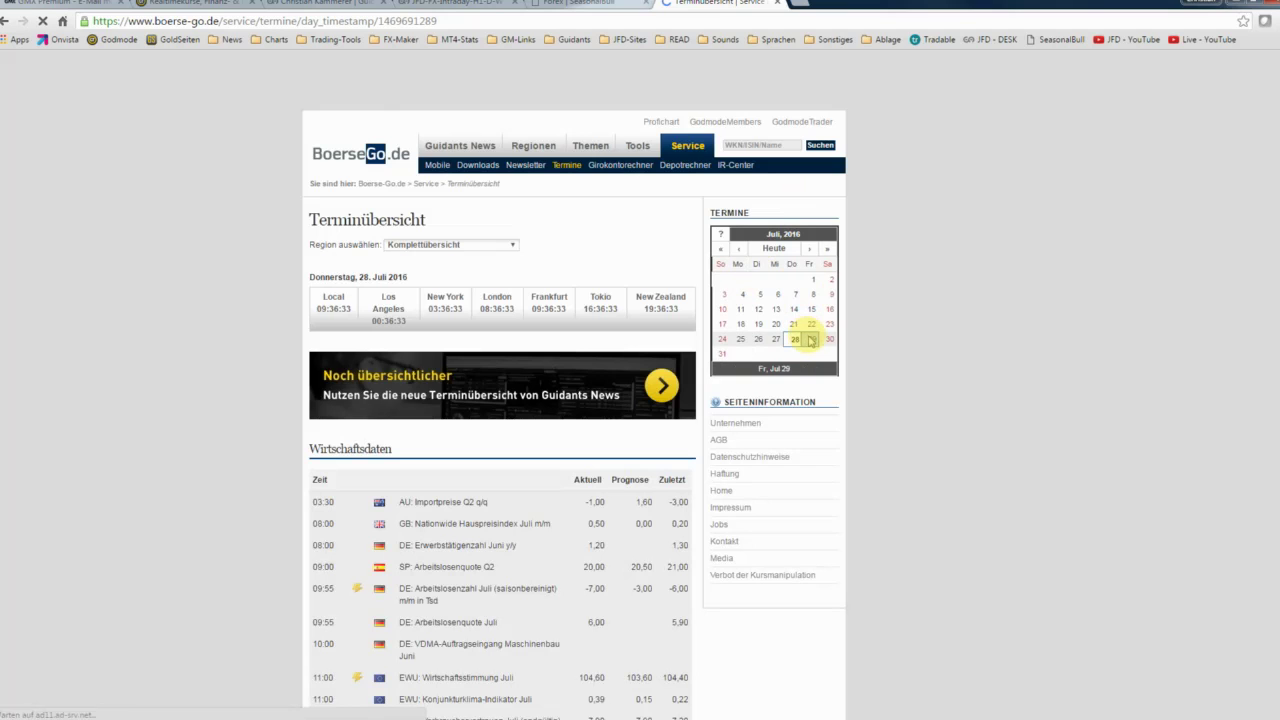
Load the 29 July 2016 releases and highlight US Q2 GDP (1,20) and the Canadian data rows.
left_click(810, 340)
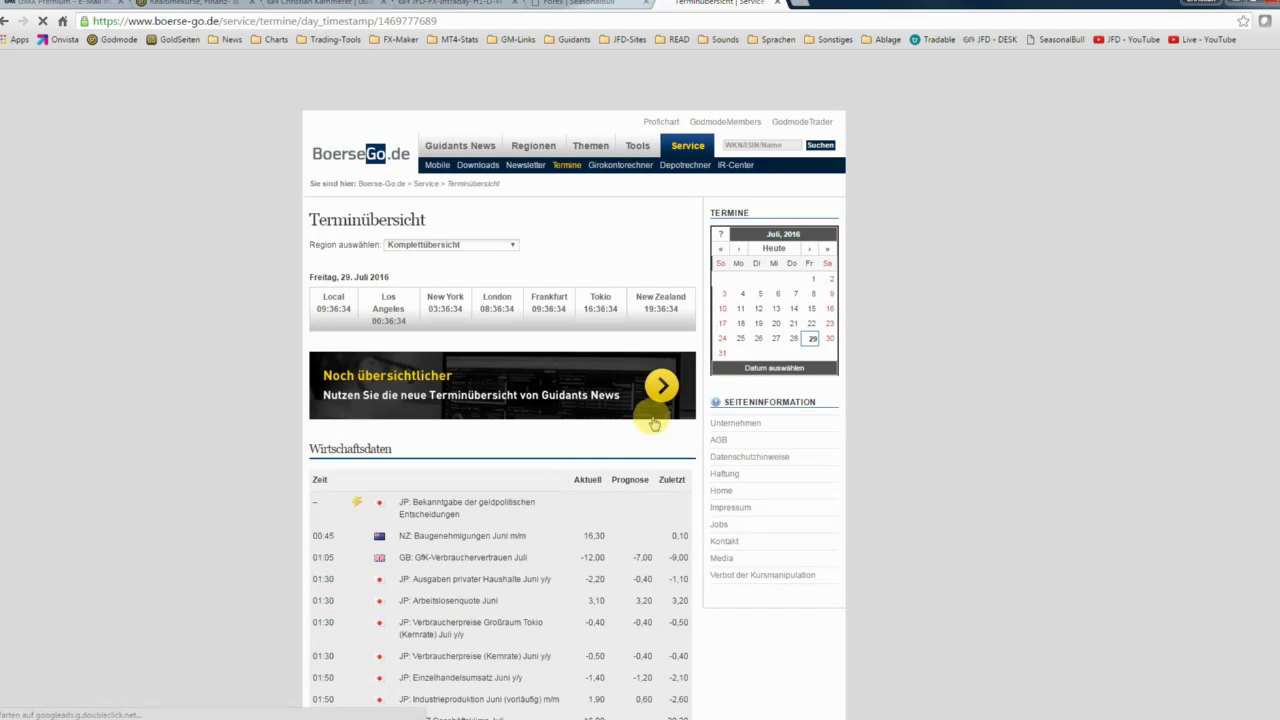
scroll(652, 423, "down", 5)
scroll(652, 423, "down", 3)
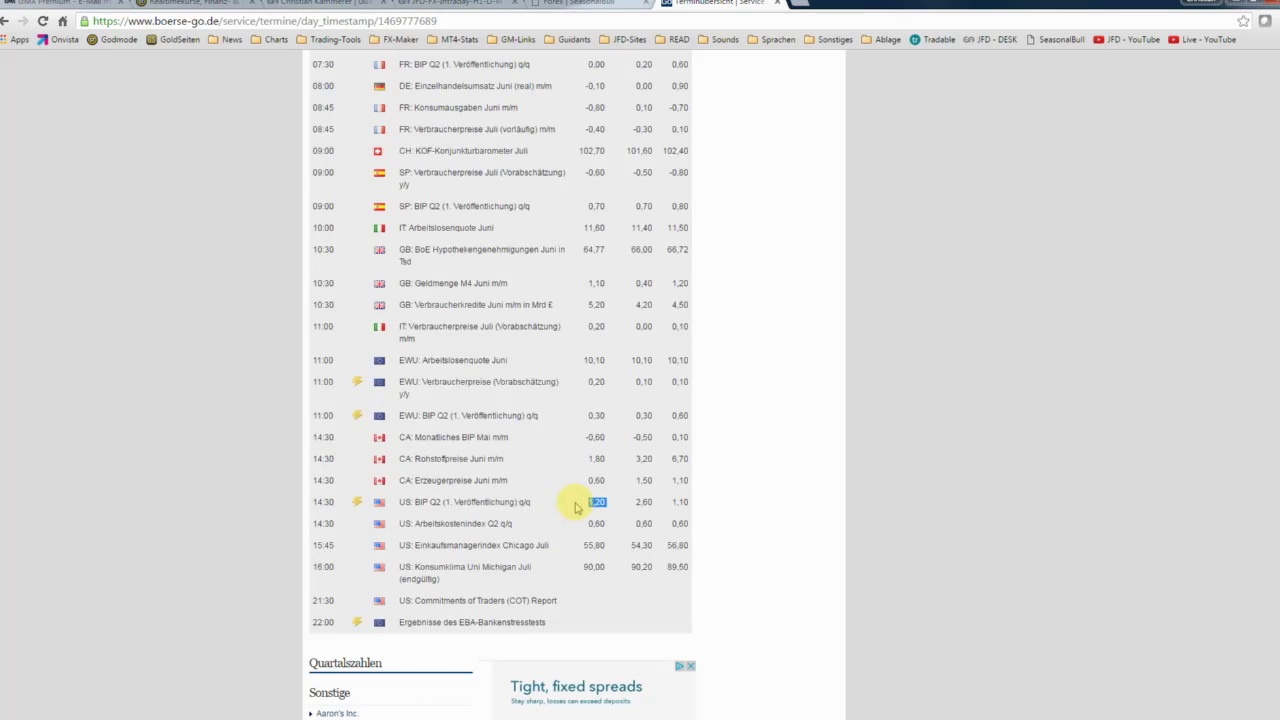
left_click_drag(609, 505, 585, 504)
left_click_drag(648, 482, 400, 440)
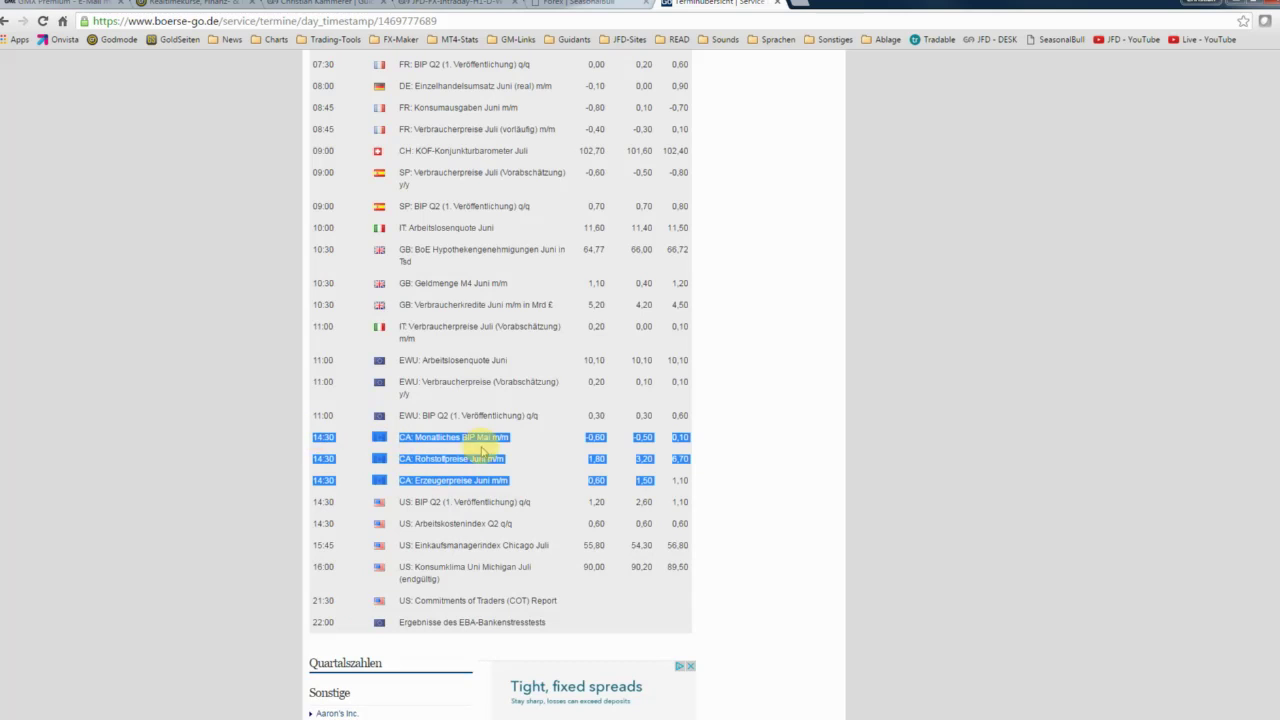
left_click(481, 450)
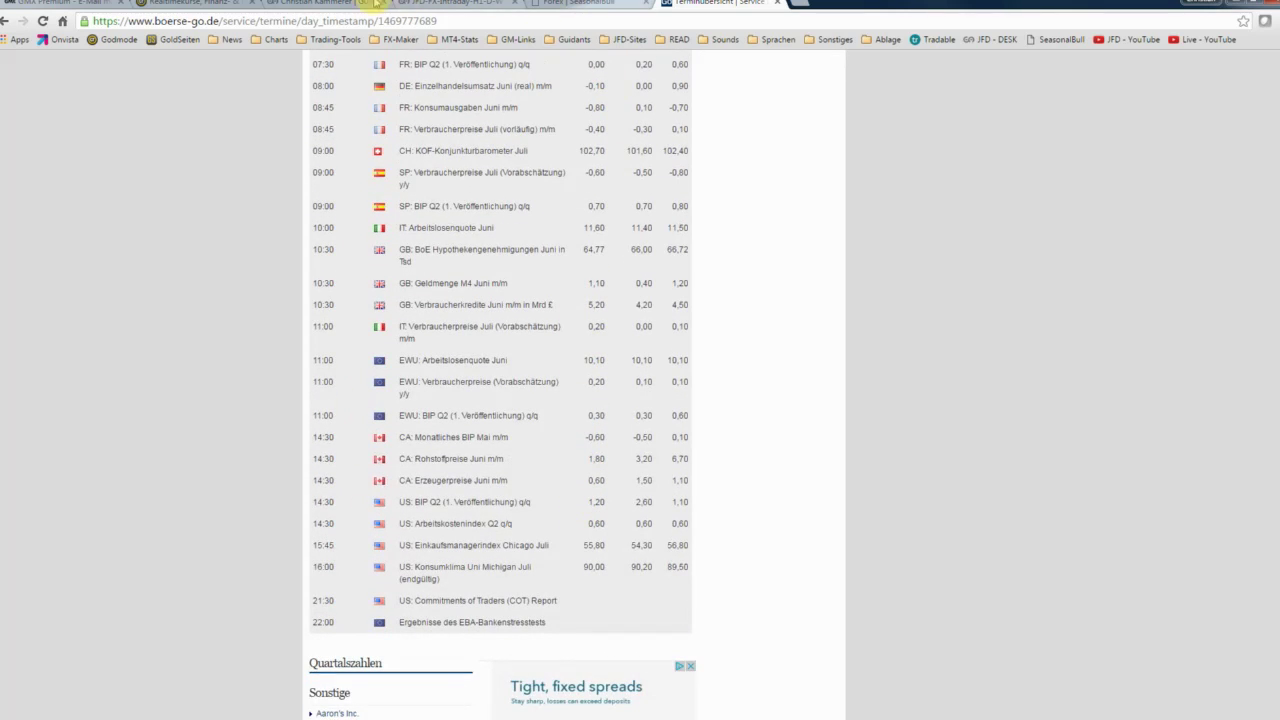
On the Guidants USD/CAD chart, pull the blue scenario path's dip down toward the trendline.
left_click(410, 3)
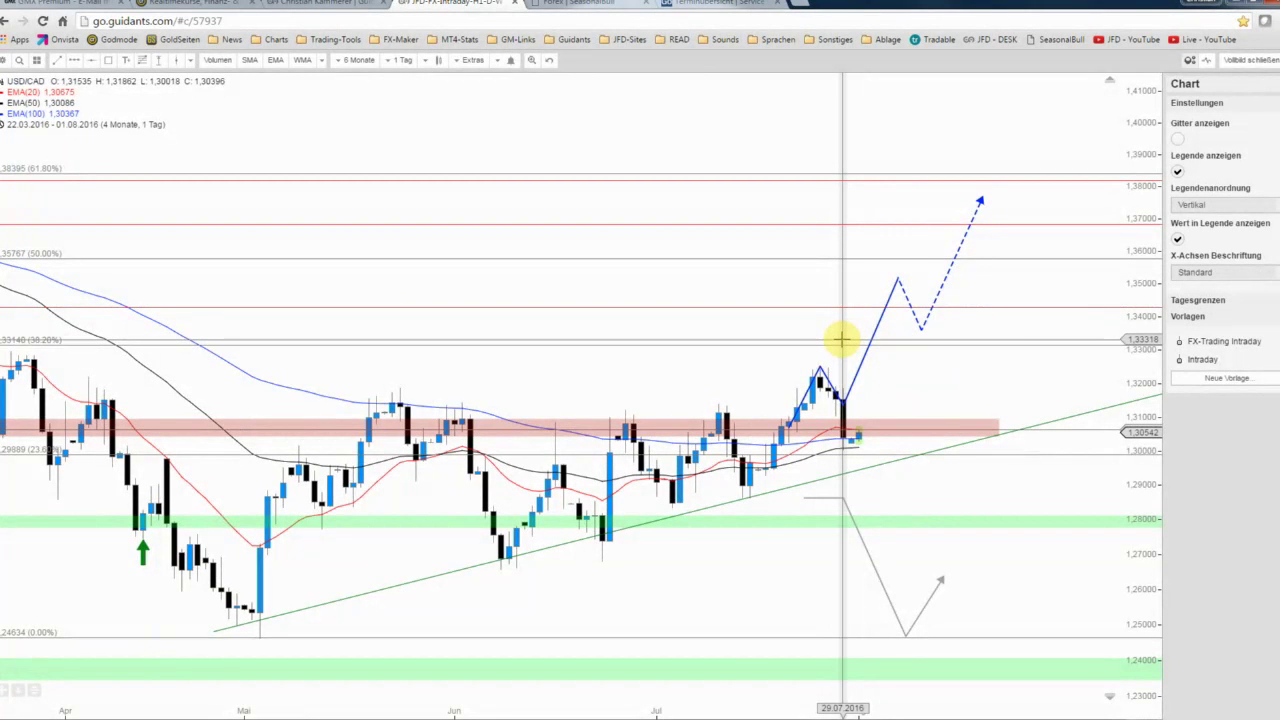
left_click(845, 408)
mouse_move(845, 410)
left_mouse_down()
mouse_move(847, 458)
mouse_move(846, 446)
left_mouse_up()
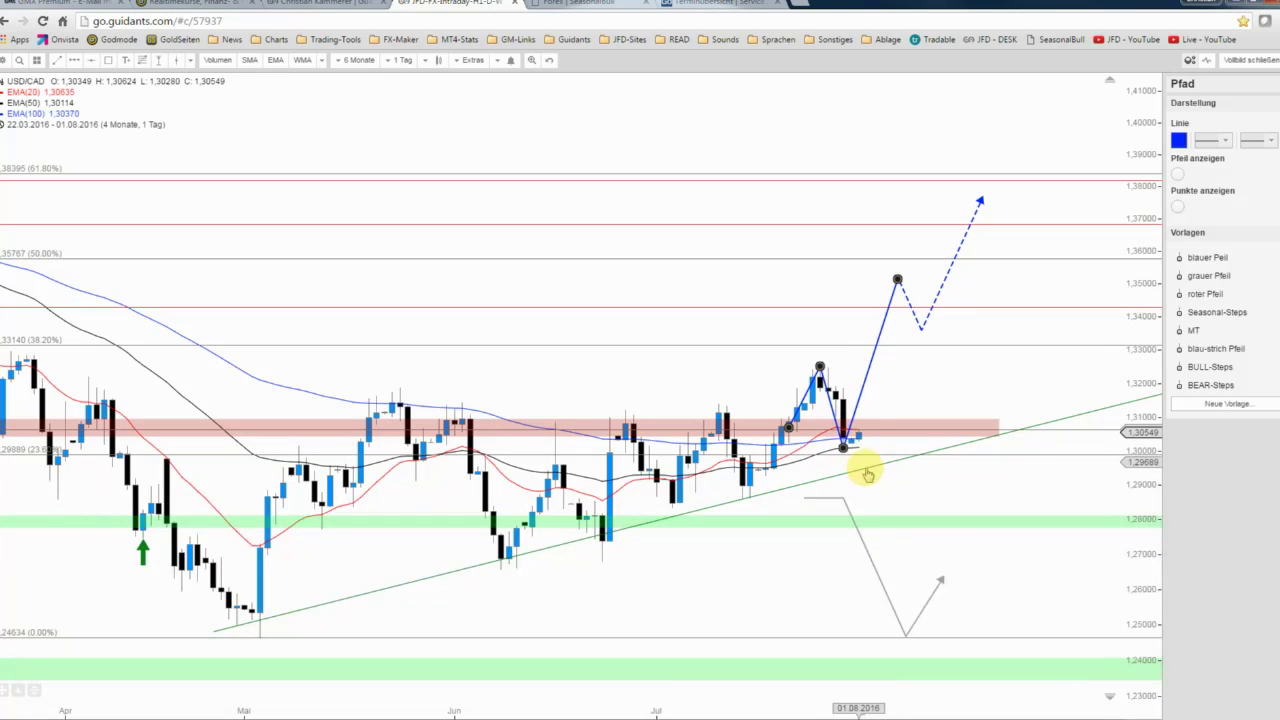
left_click(866, 482)
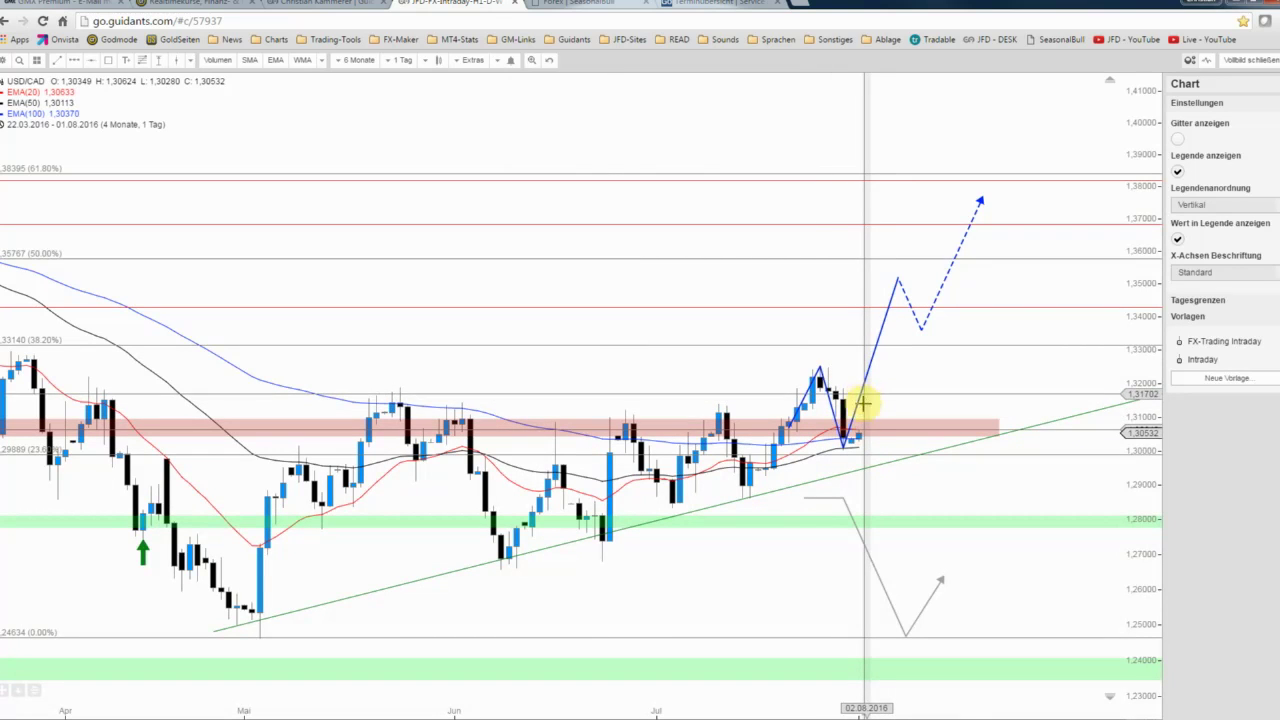
Remove the blue path's dashed breakout arrow and lower its top end to the red line near 1.342.
left_click(859, 400)
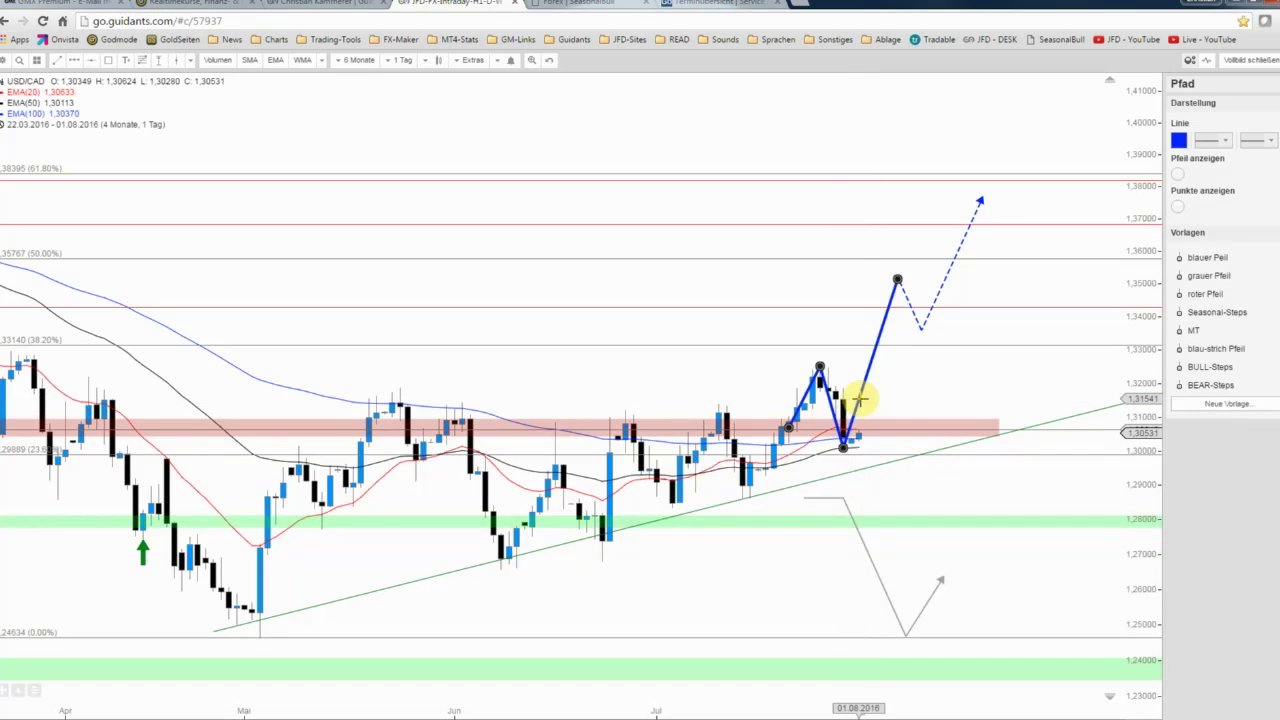
left_click(846, 451)
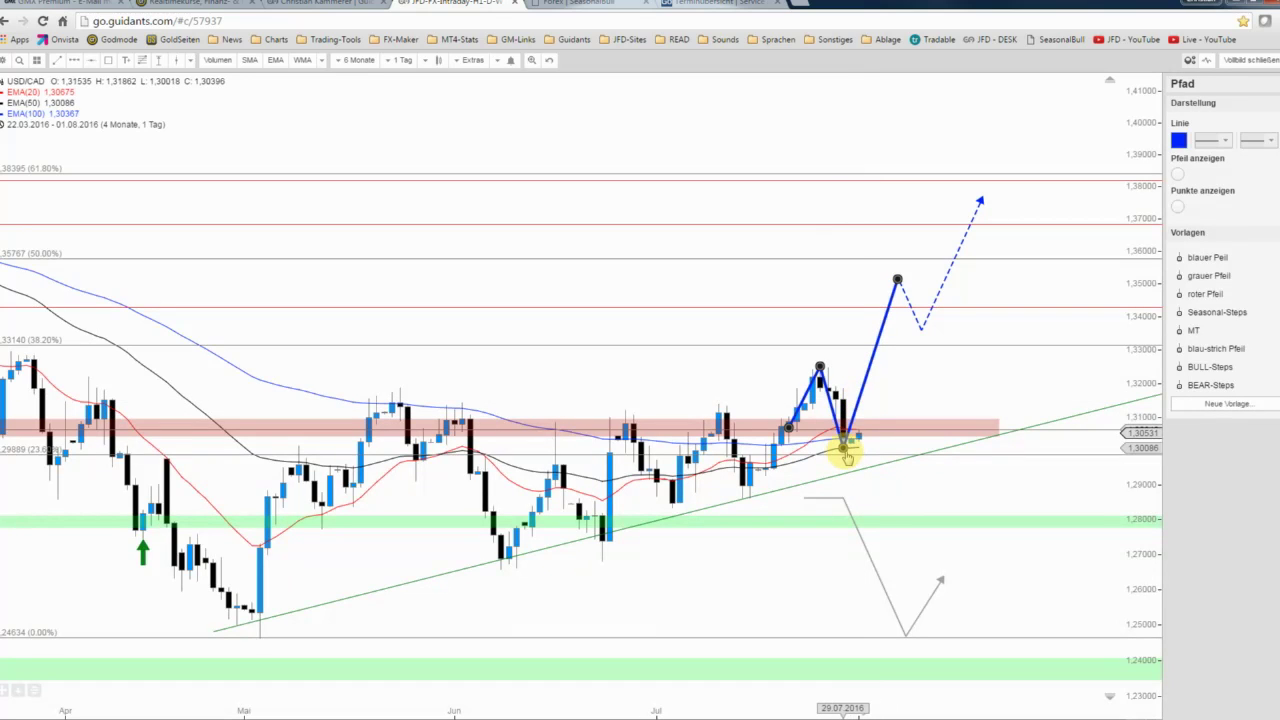
right_click(945, 289)
left_click(963, 361)
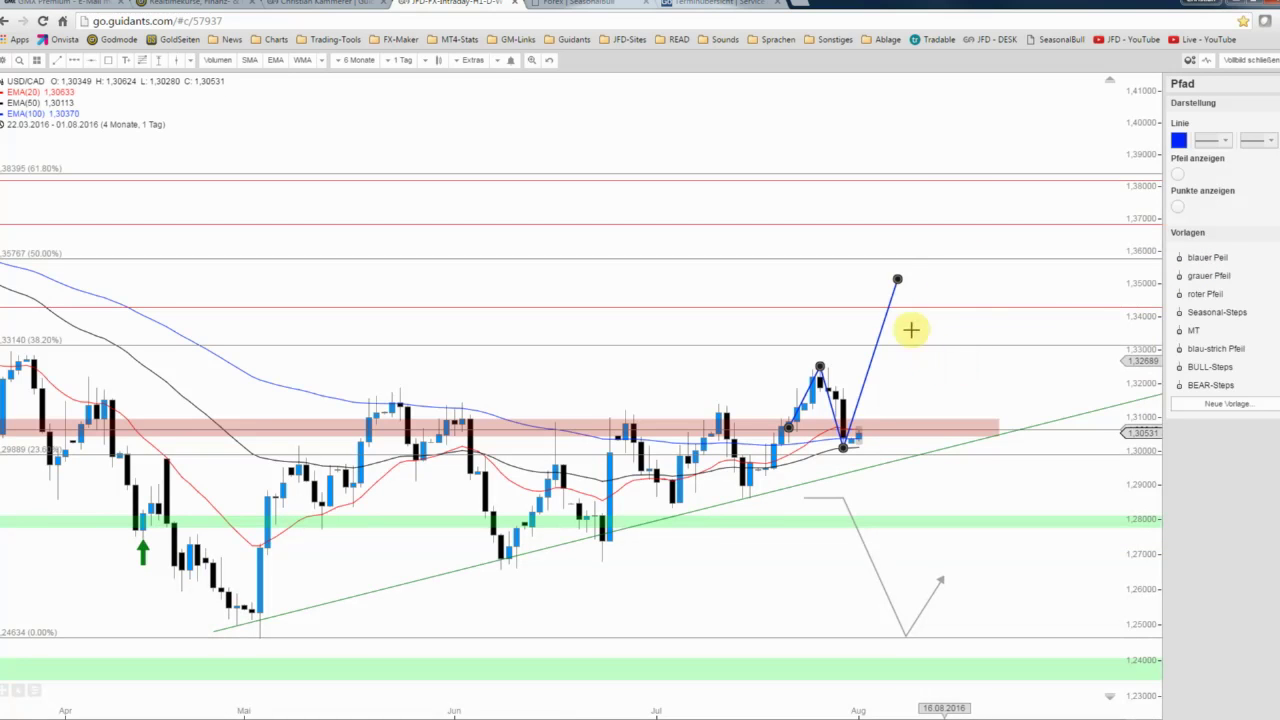
left_click_drag(898, 284, 898, 314)
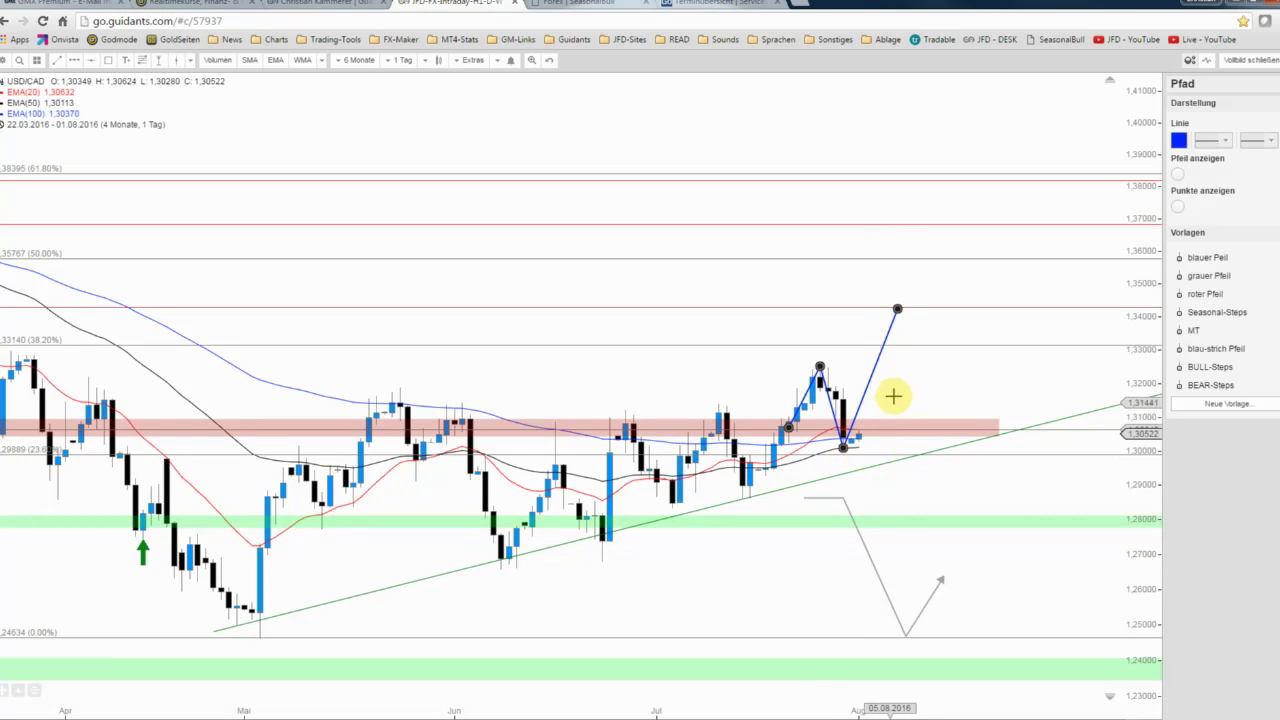
Shift the grey downside path a few days later, then move the JFDBullRealtime window aside.
left_click(845, 490)
left_click(843, 499)
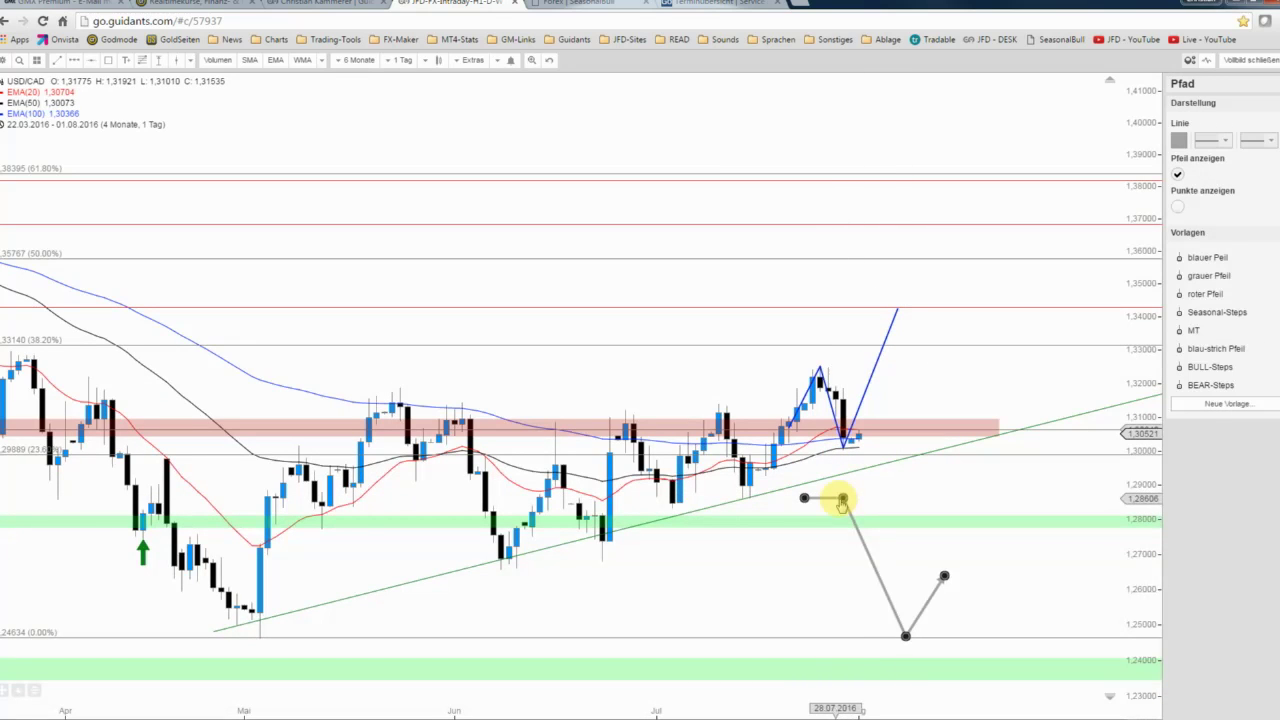
left_click_drag(858, 508, 900, 507)
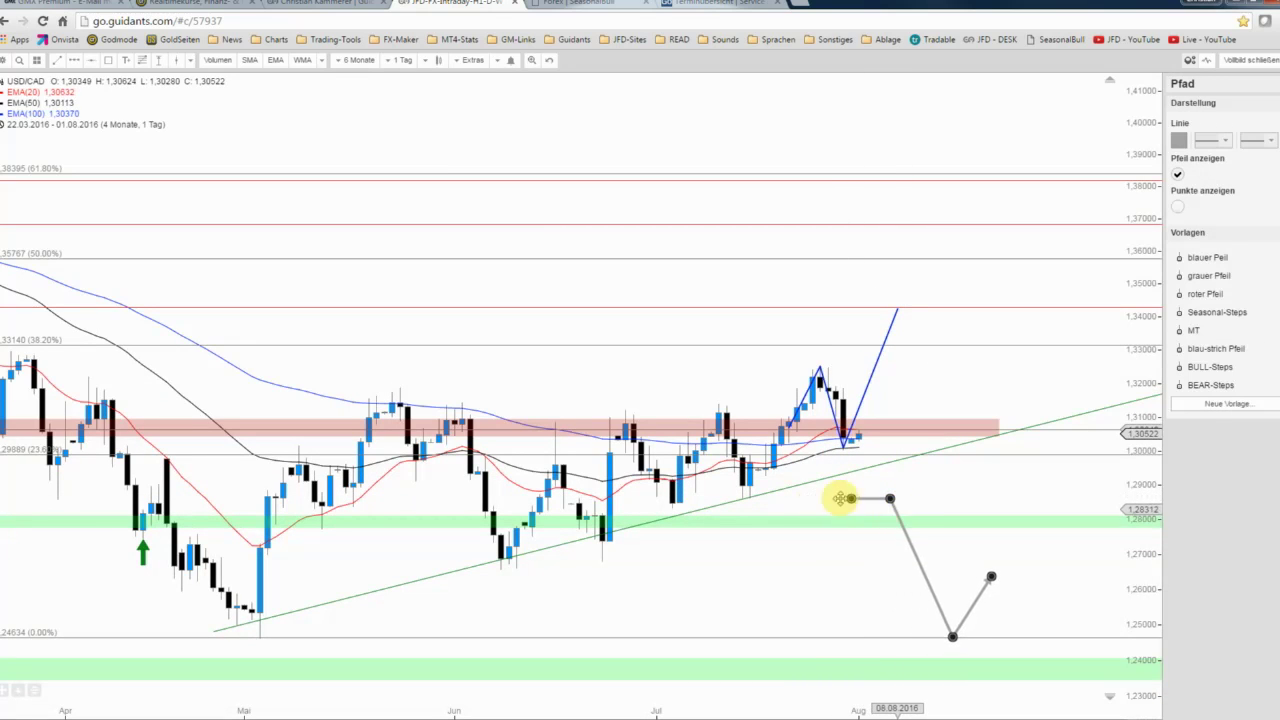
left_click(748, 508)
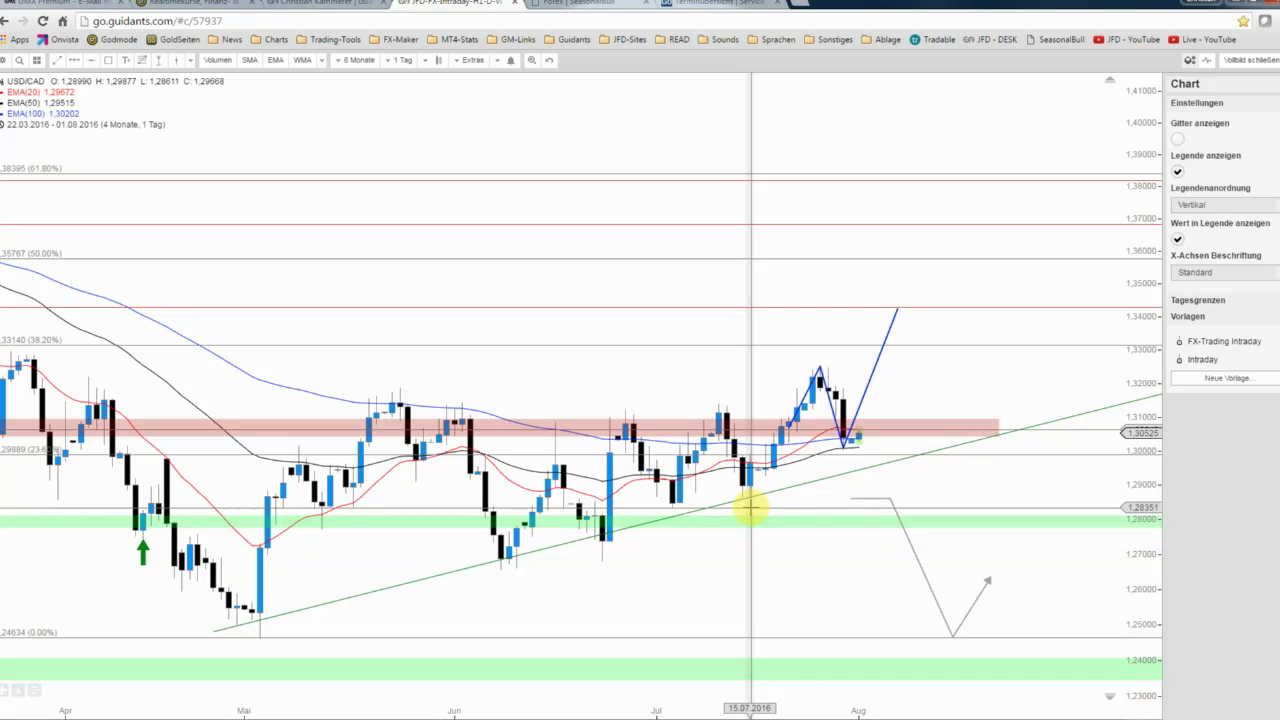
left_click(875, 498)
left_click_drag(875, 498, 904, 510)
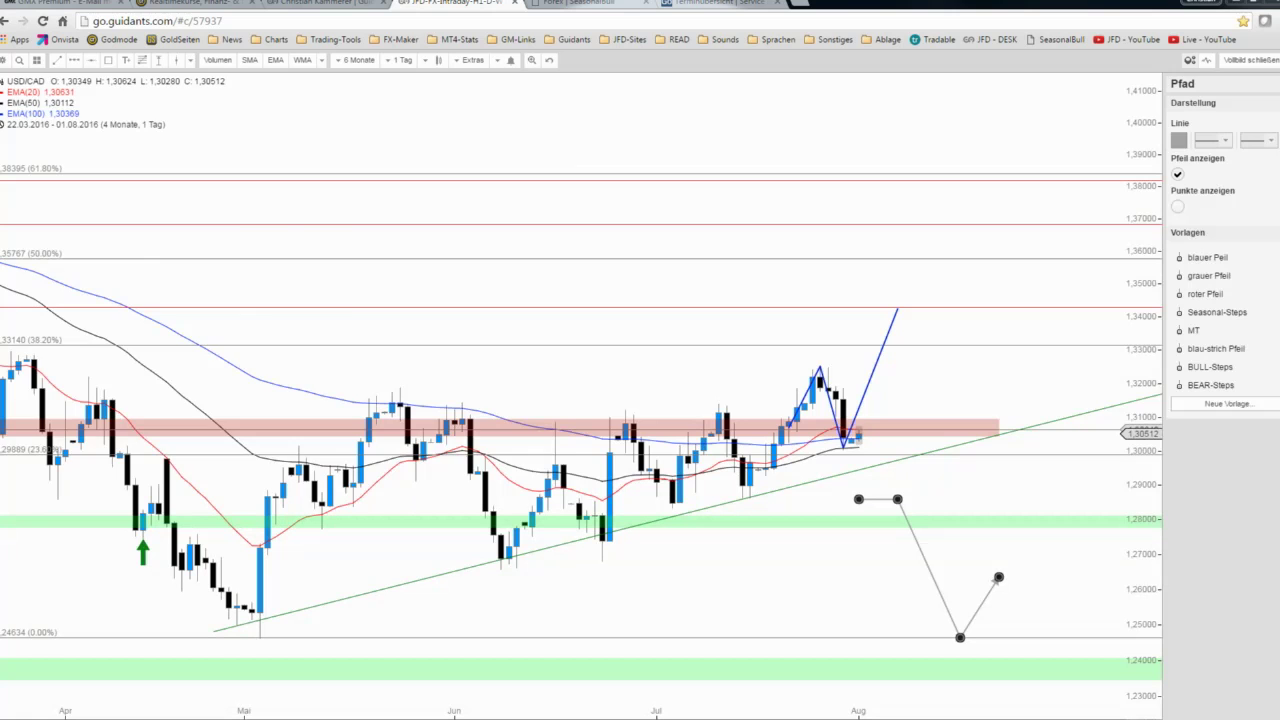
left_click_drag(420, 114, 462, 119)
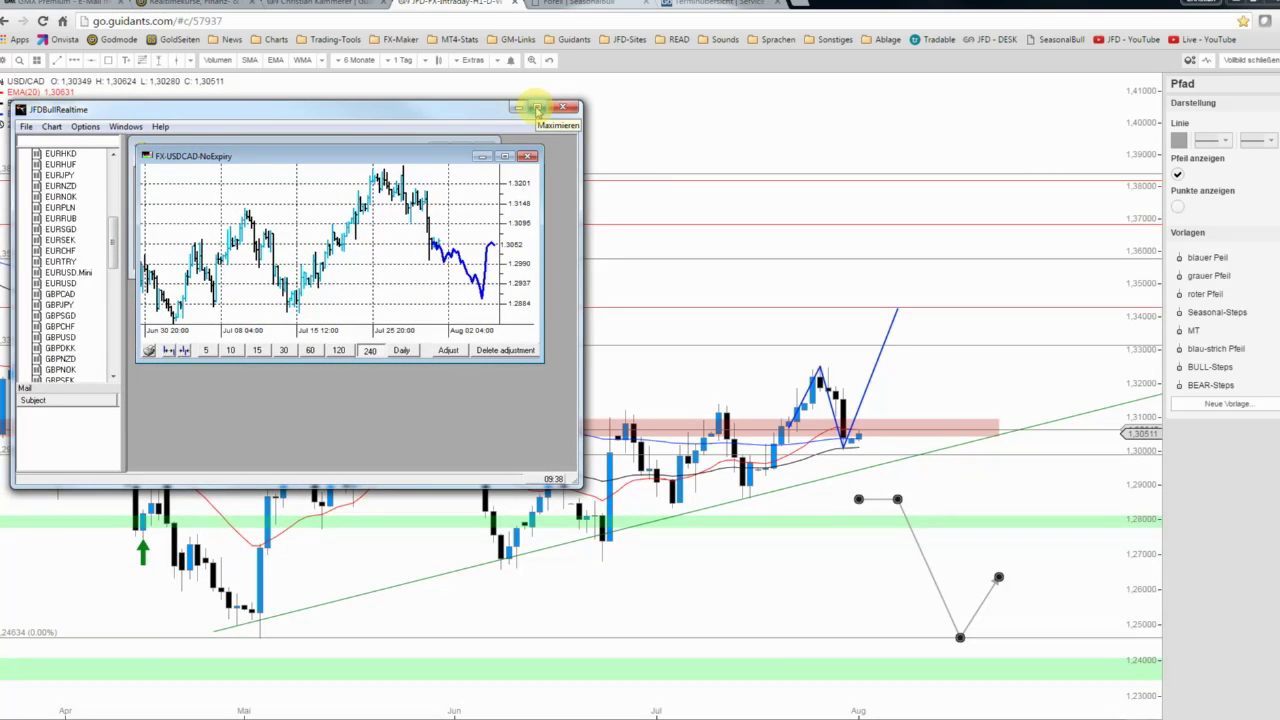
Maximize JFDBullRealtime and its USDCAD forecast chart, then restore the window to its smaller size.
left_click(537, 108)
left_click(1058, 55)
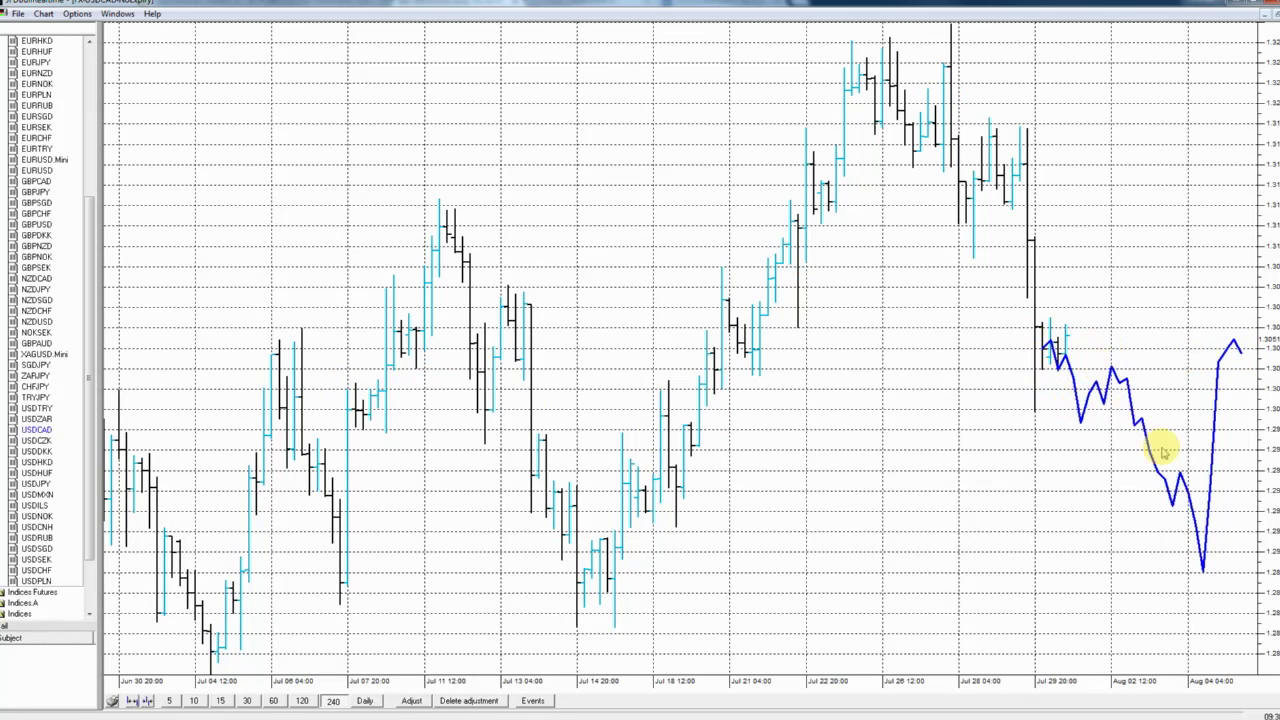
left_click(1254, 8)
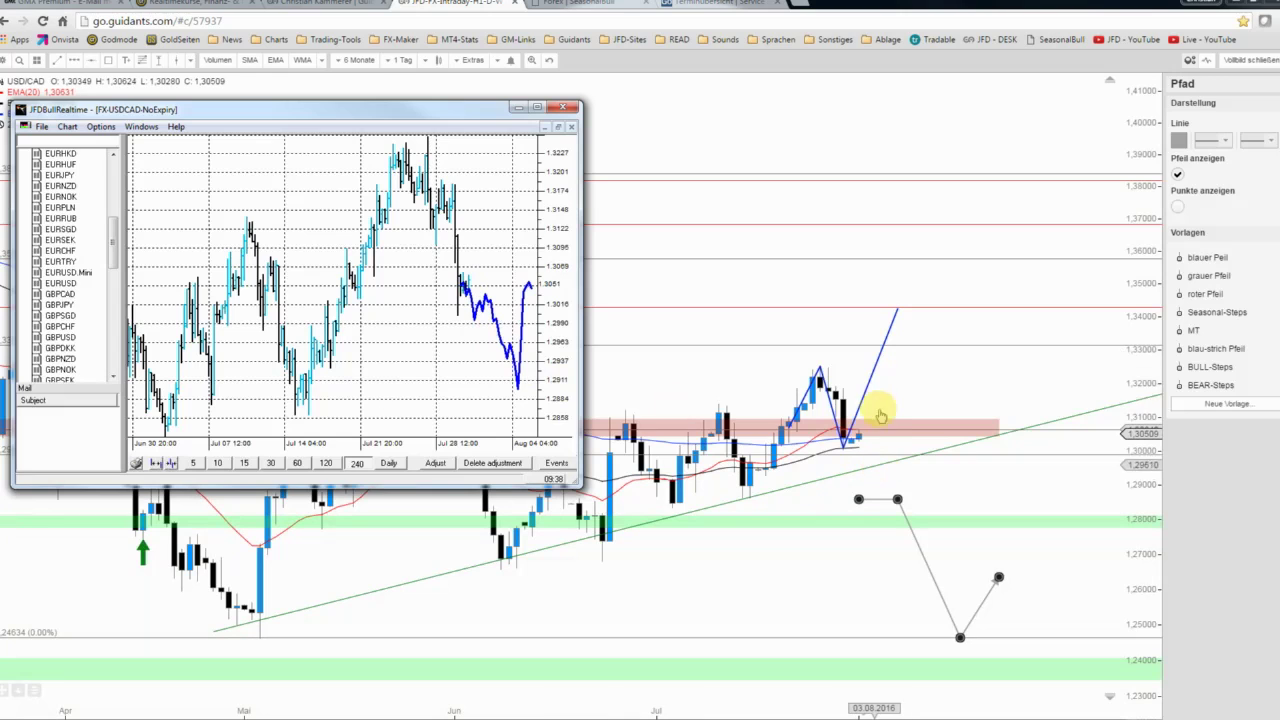
Back in Guidants, pull the blue path's last point down toward the trendline.
left_click(868, 383)
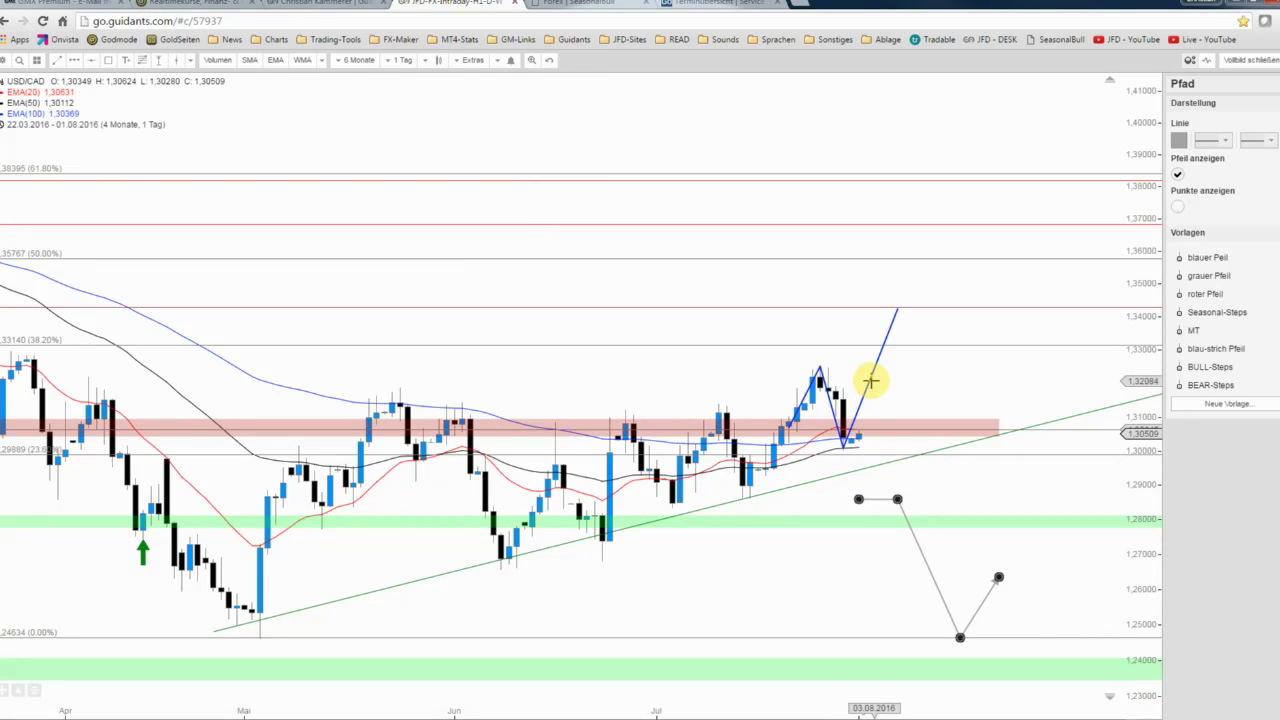
left_click(898, 312)
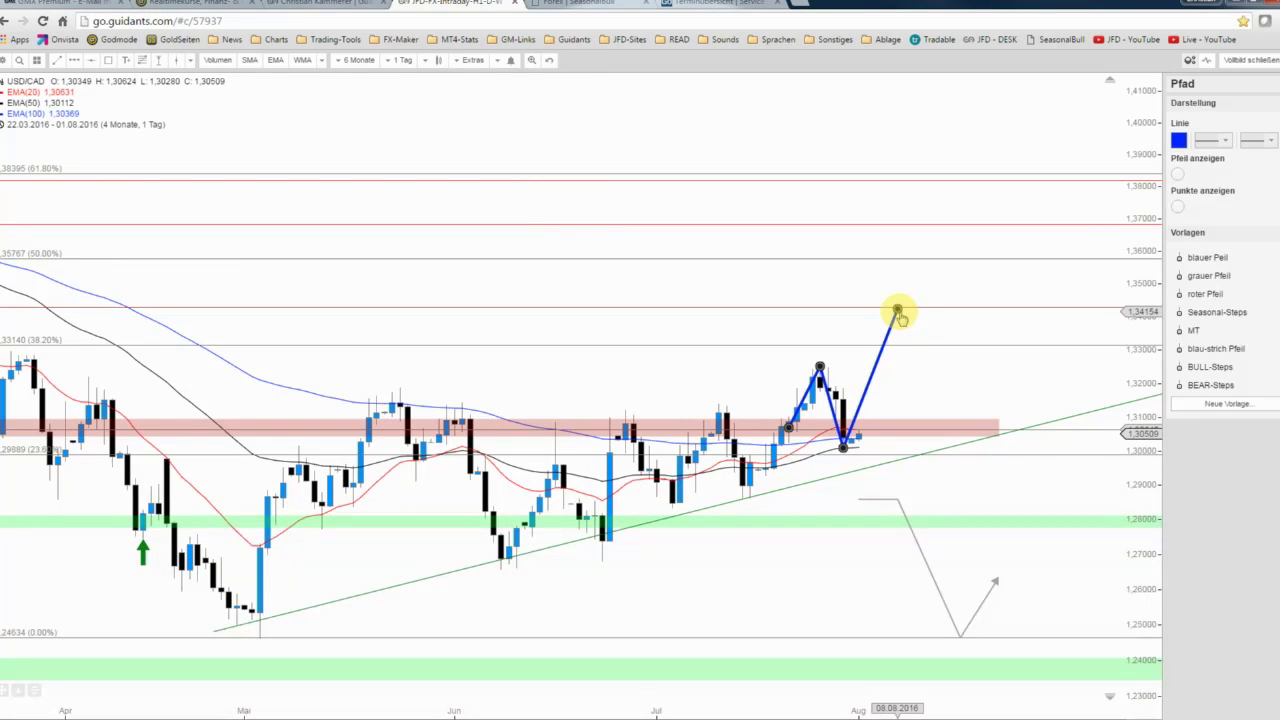
mouse_move(898, 313)
left_mouse_down()
mouse_move(820, 372)
mouse_move(875, 373)
left_mouse_up()
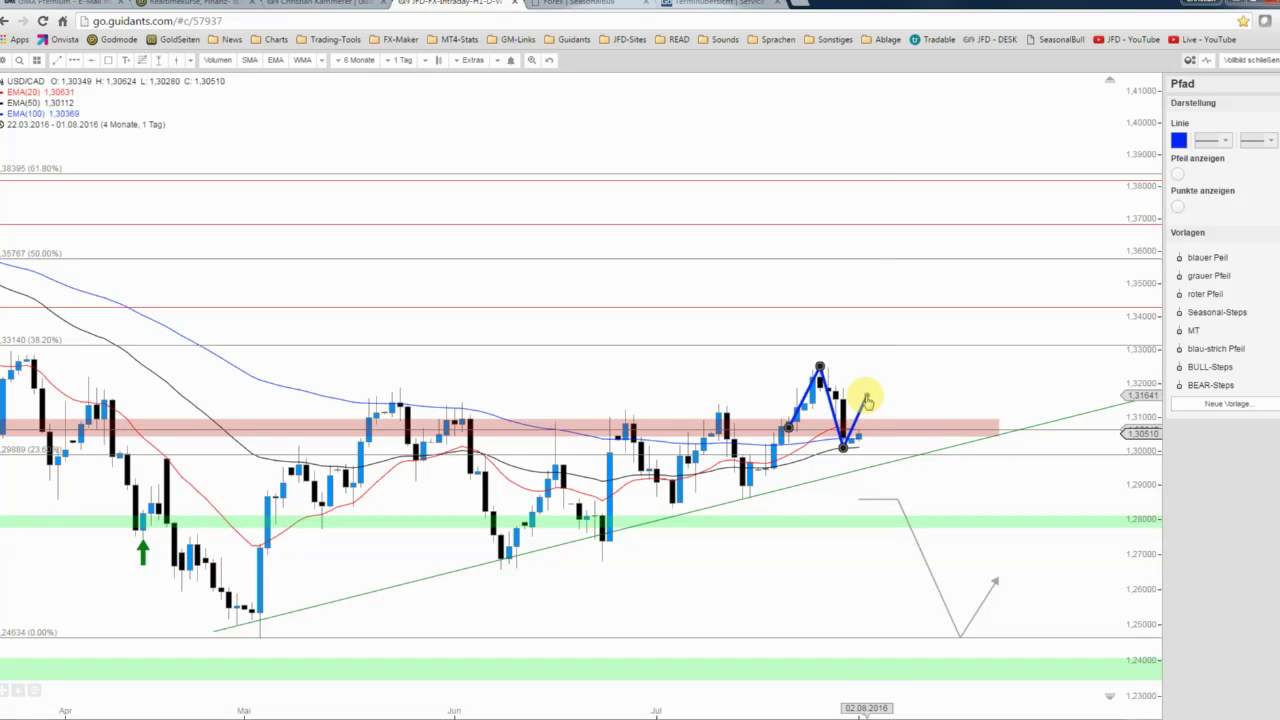
double_click(867, 400)
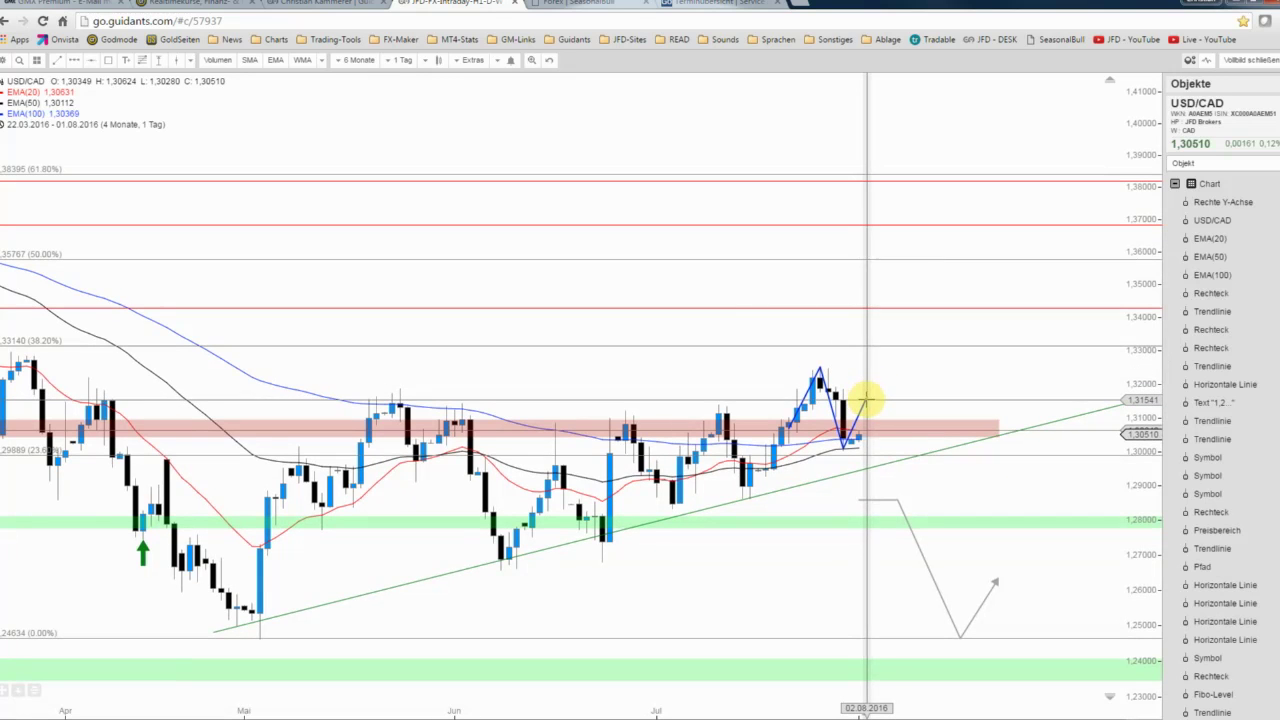
Add two points to the blue path so it ends at a low near 1.29.
left_click(866, 399)
right_click(866, 399)
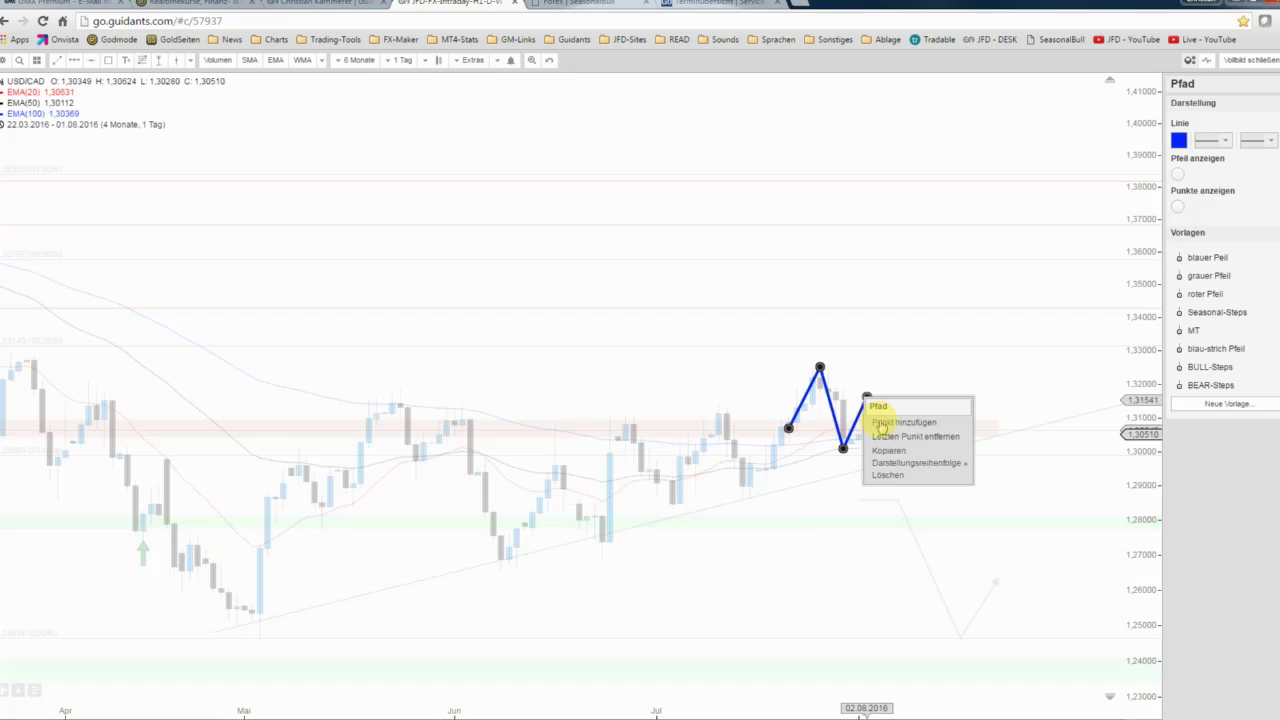
left_click(881, 425)
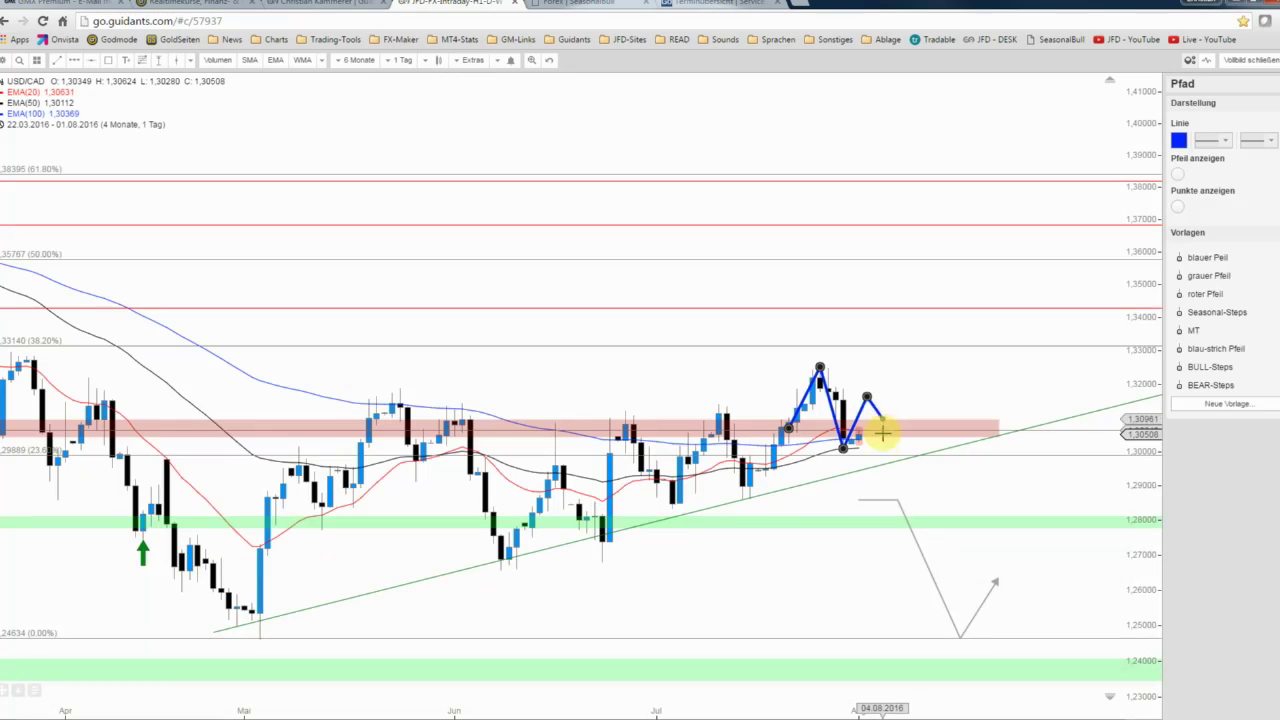
double_click(898, 490)
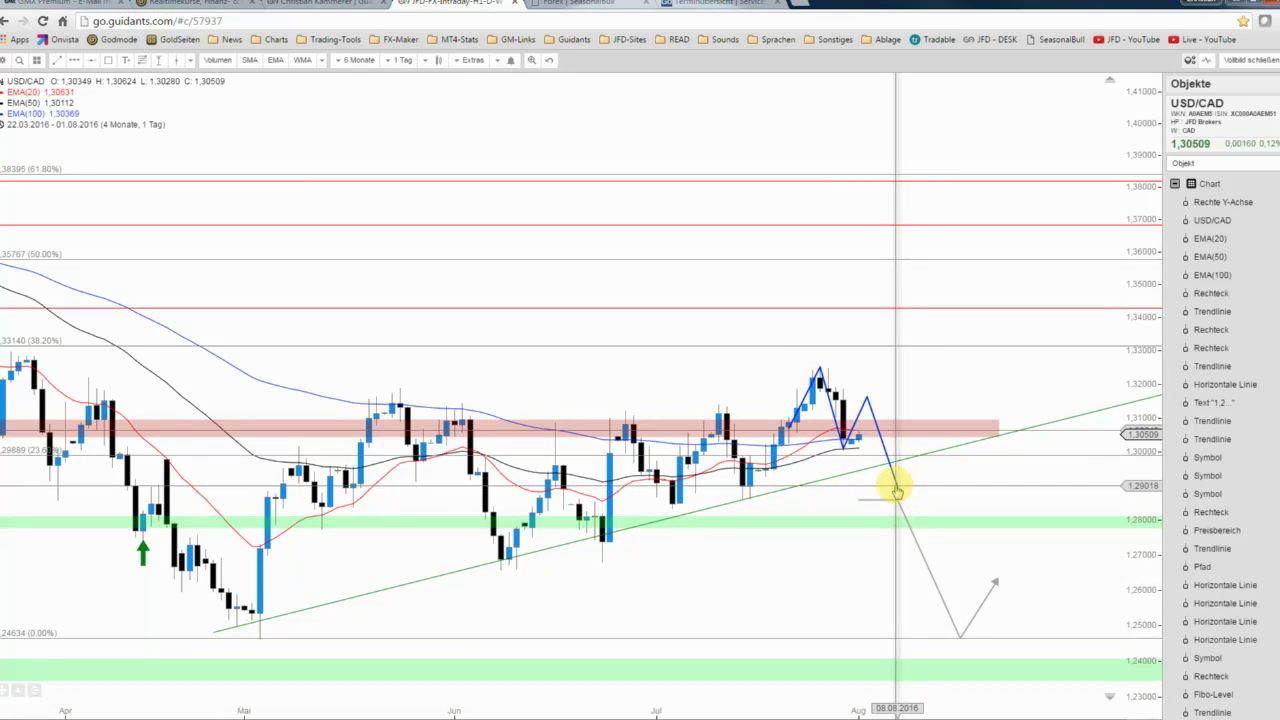
left_click(900, 490)
right_click(902, 490)
left_click(910, 510)
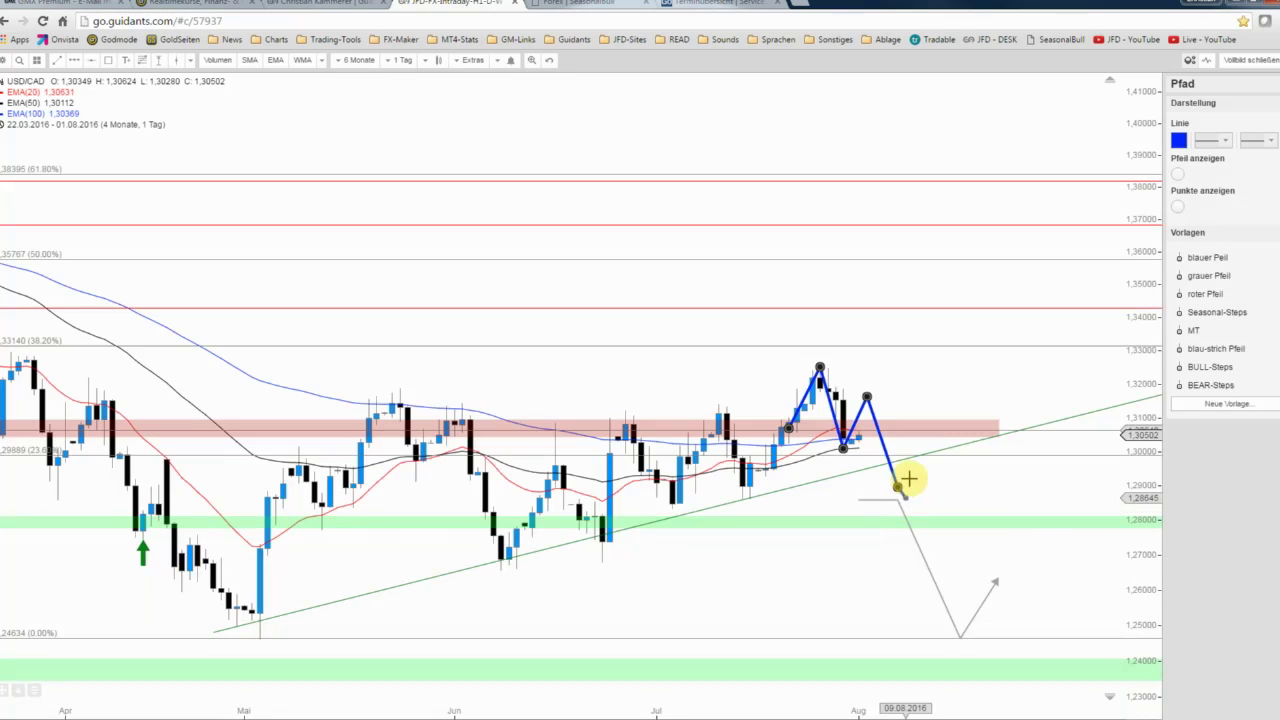
double_click(905, 465)
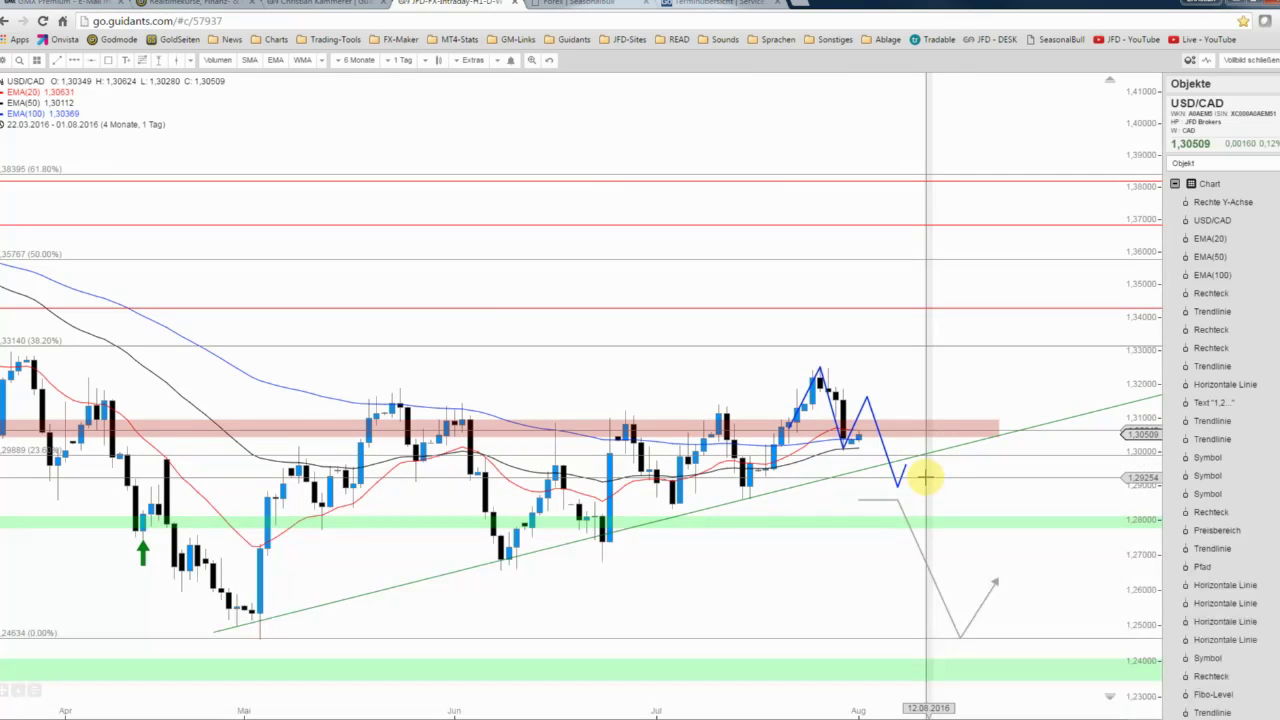
Draw a new path from about 1.325 rising toward 1.36 with the blau-strich dashed arrow style.
left_click(86, 63)
left_click(211, 237)
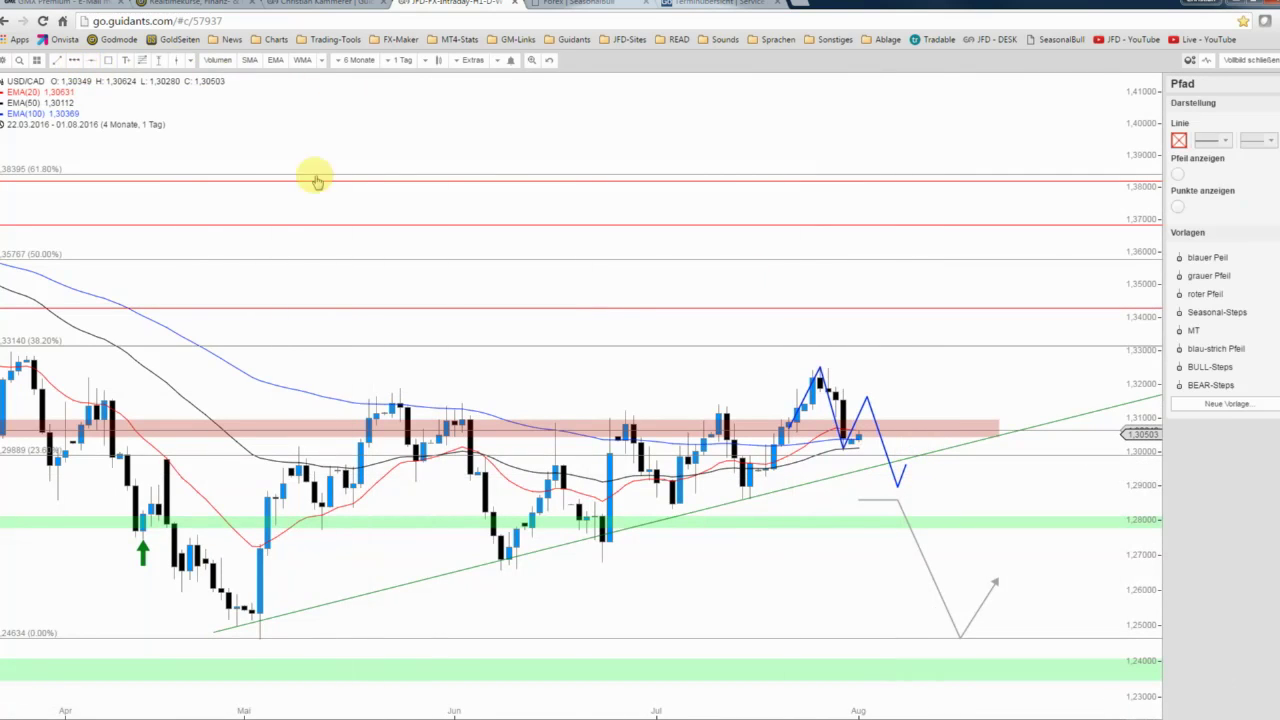
left_click(851, 368)
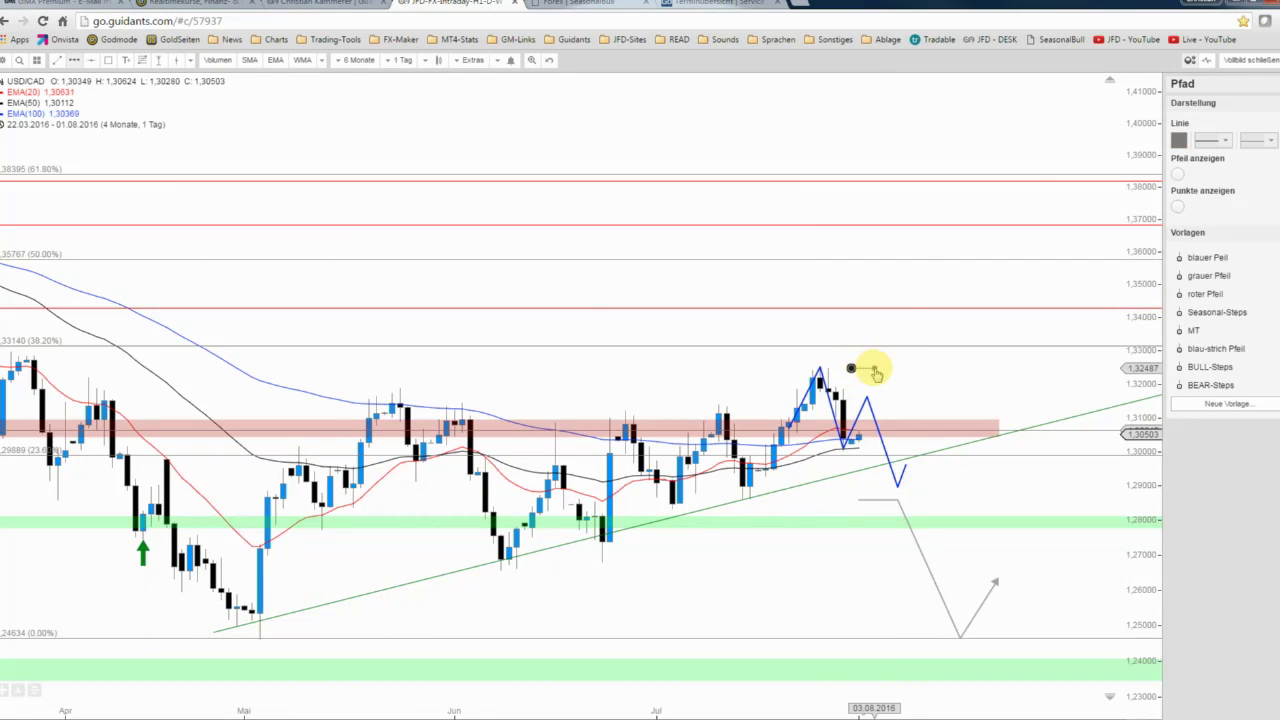
left_click(874, 368)
left_click(921, 236)
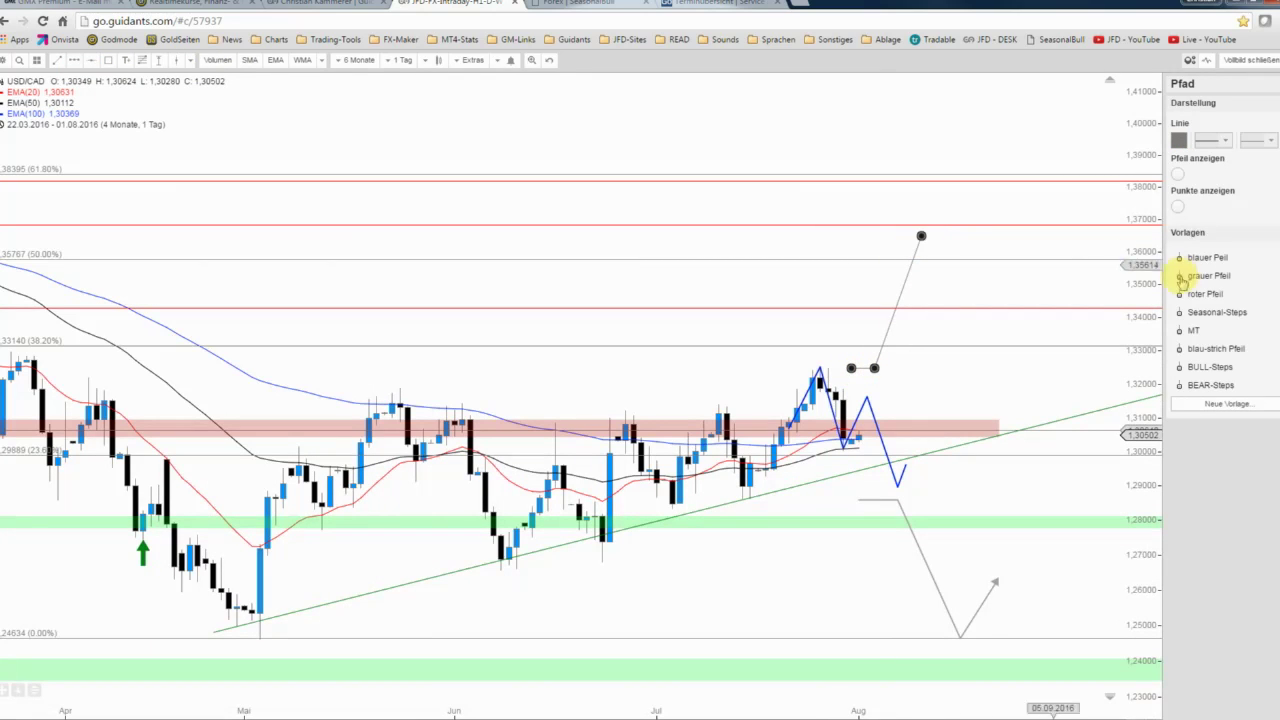
left_click(1216, 348)
left_click(1028, 512)
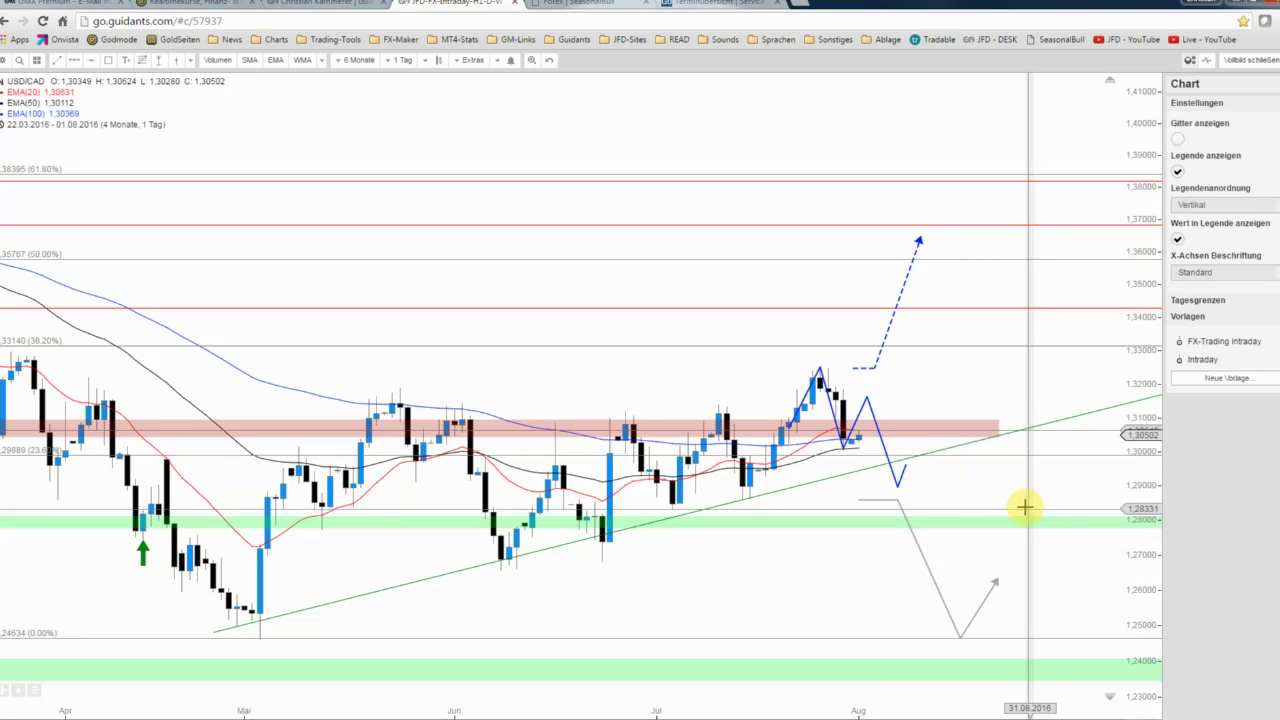
Nudge the dashed arrow right and up so its base sits near 1.326, then add the seasonality indicator.
left_click(874, 368)
mouse_move(874, 366)
left_mouse_down()
mouse_move(889, 365)
mouse_move(873, 370)
left_mouse_up()
left_click(886, 352)
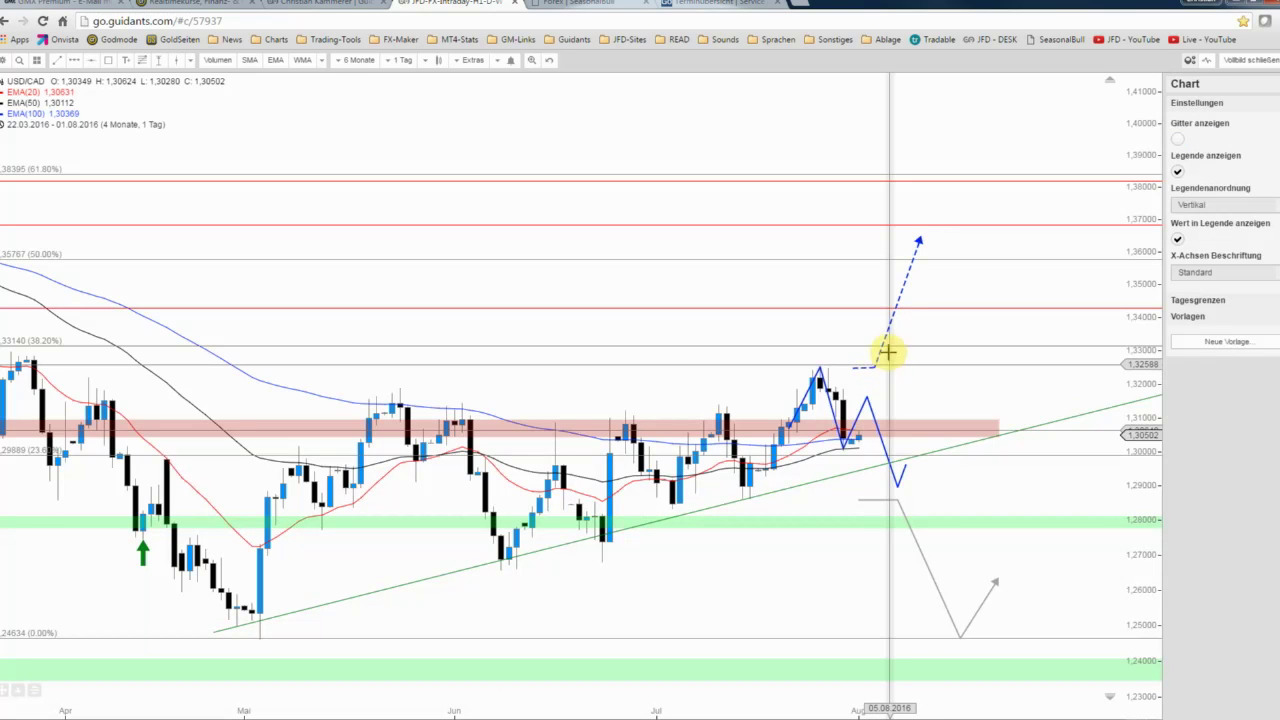
left_click_drag(886, 330, 906, 322)
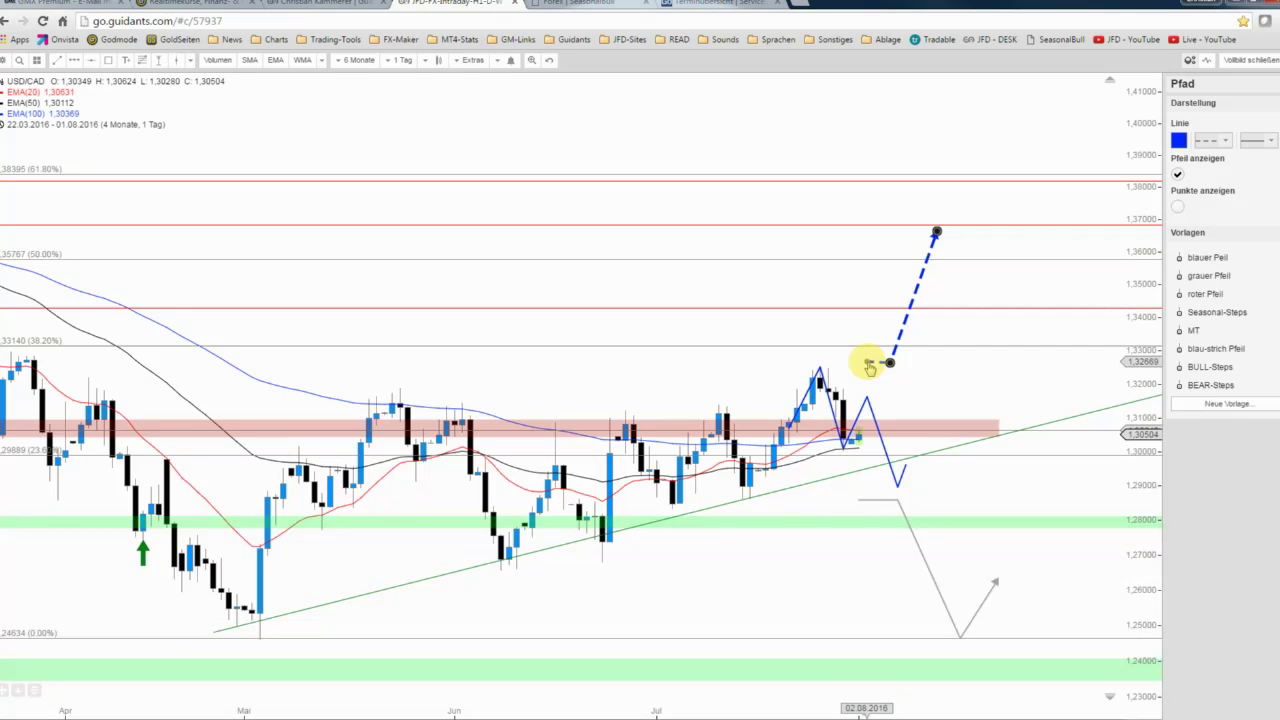
left_click(867, 371)
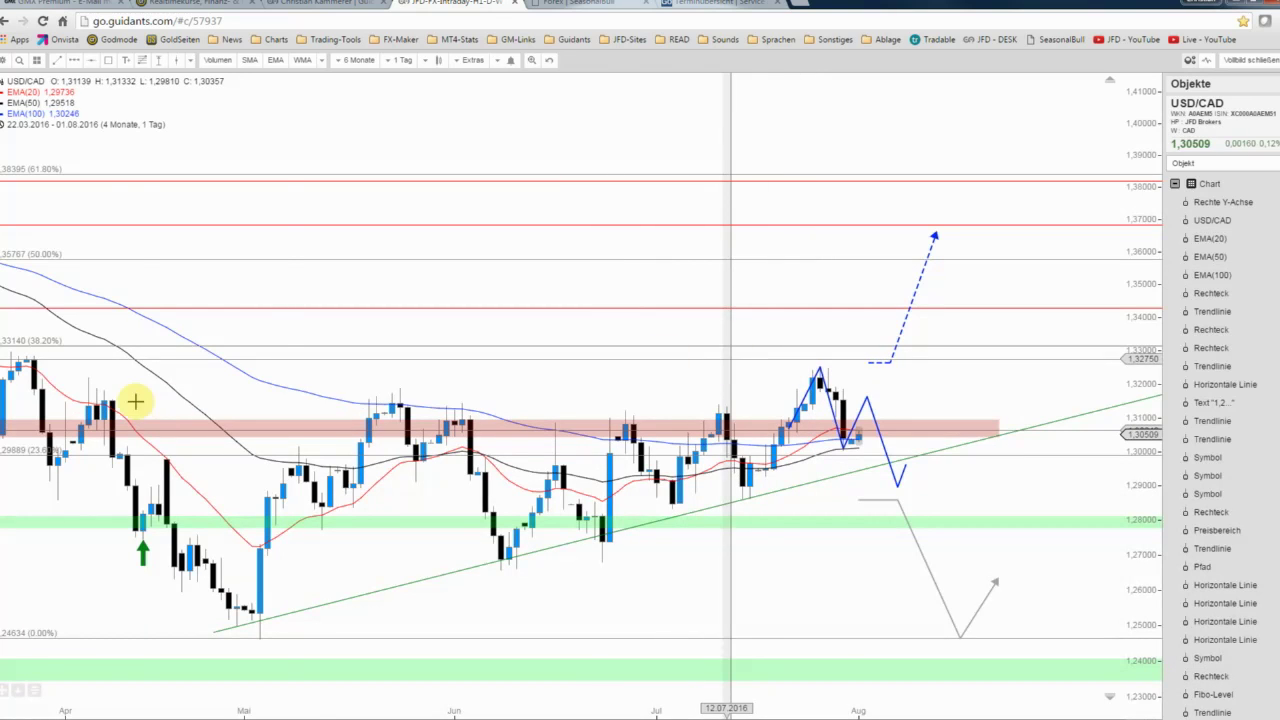
left_click_drag(2, 370, 347, 122)
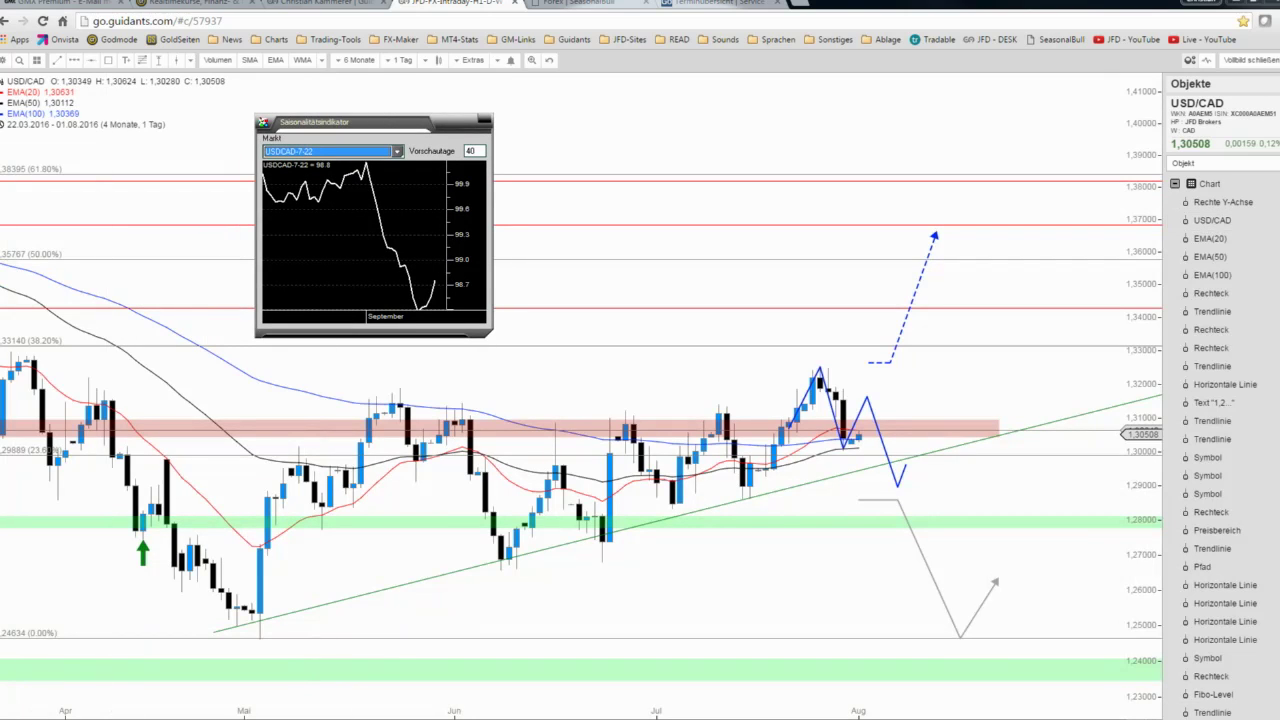